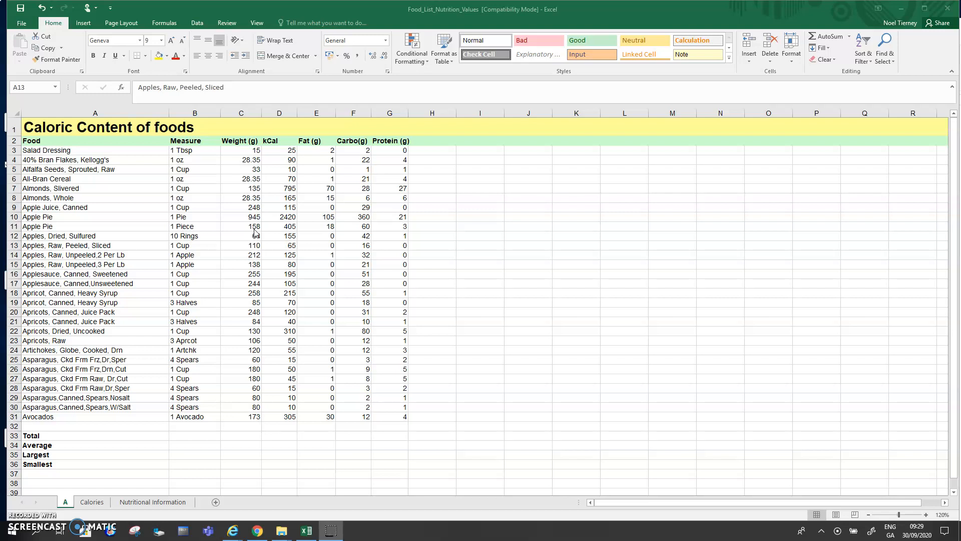
# Step: Examine the column headings from Food to Protein (g) and the food, measure, weight and kCal entries beneath them
pyautogui.click(82, 137)
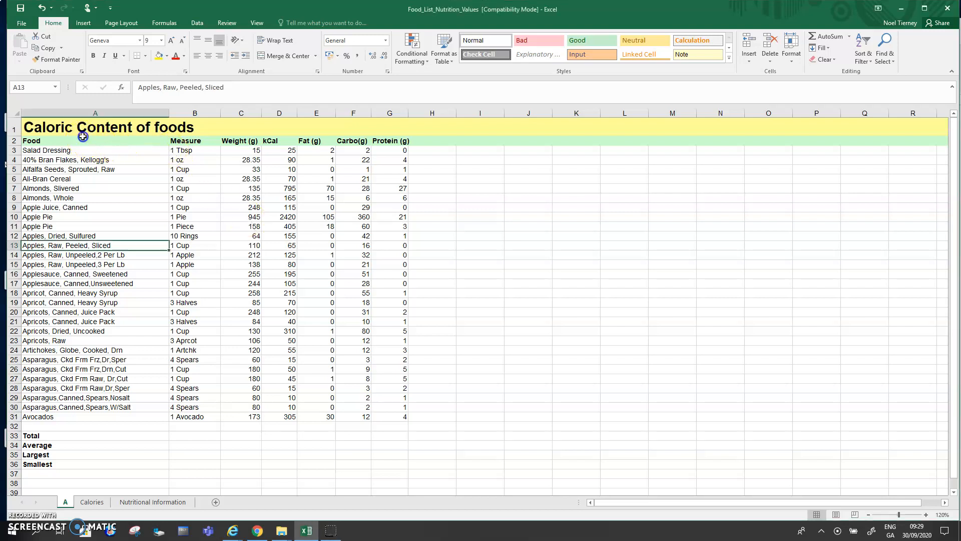
pyautogui.click(69, 142)
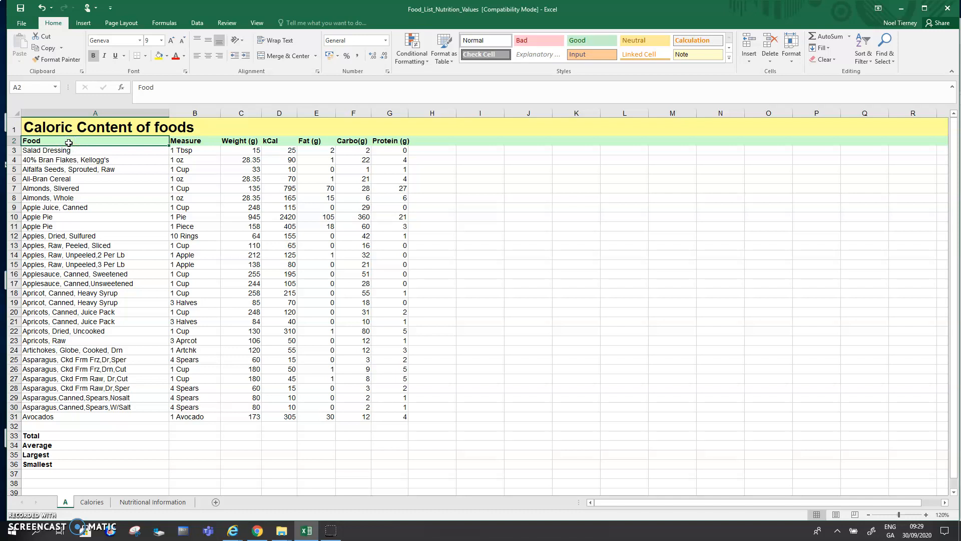
pyautogui.click(148, 95)
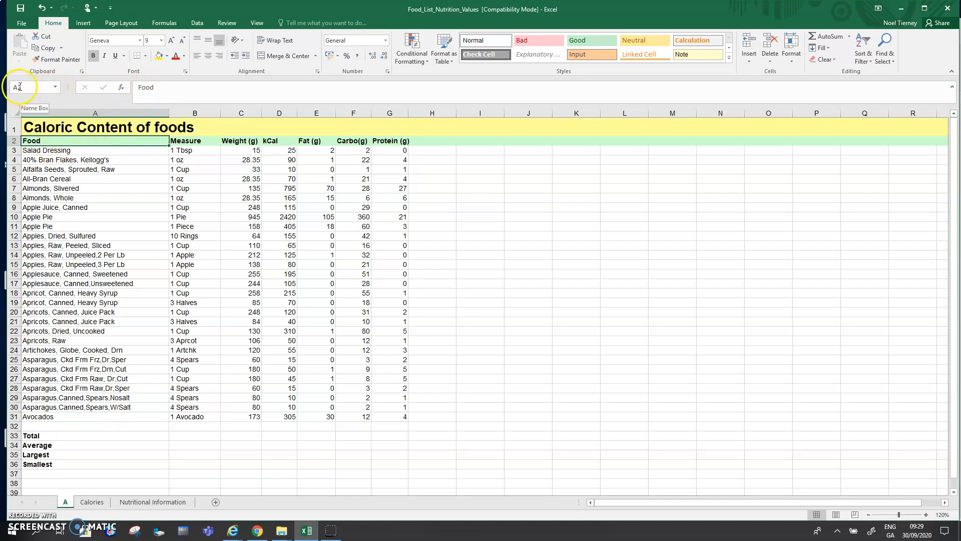
pyautogui.click(205, 141)
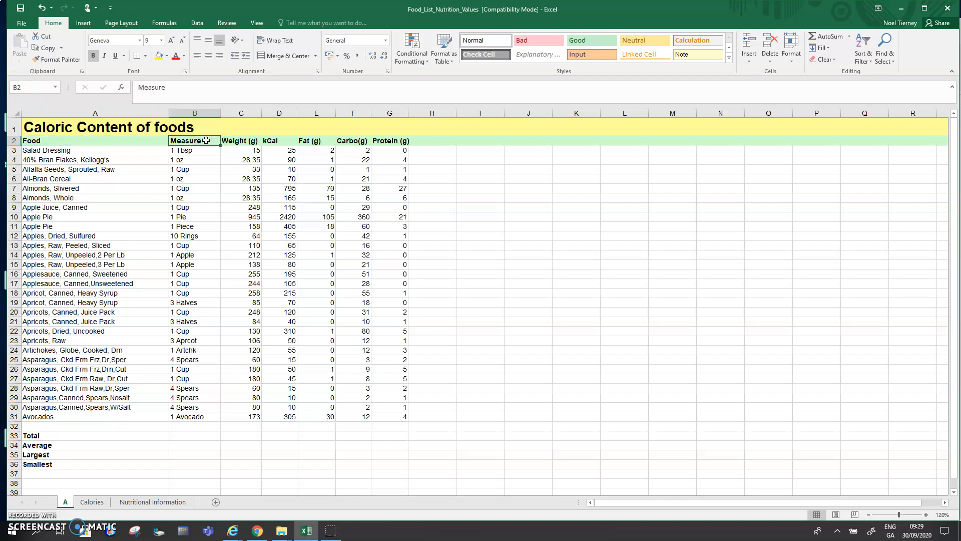
pyautogui.click(242, 141)
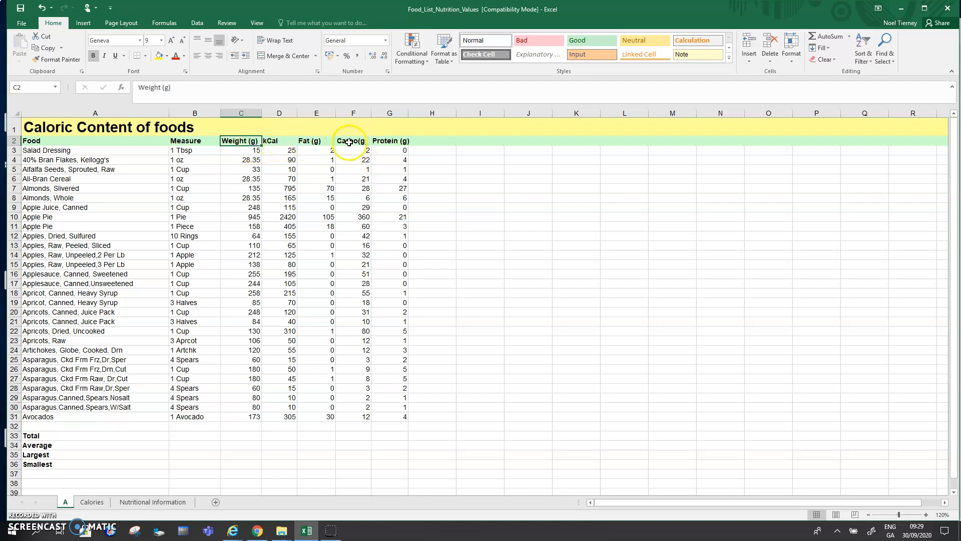
pyautogui.click(390, 142)
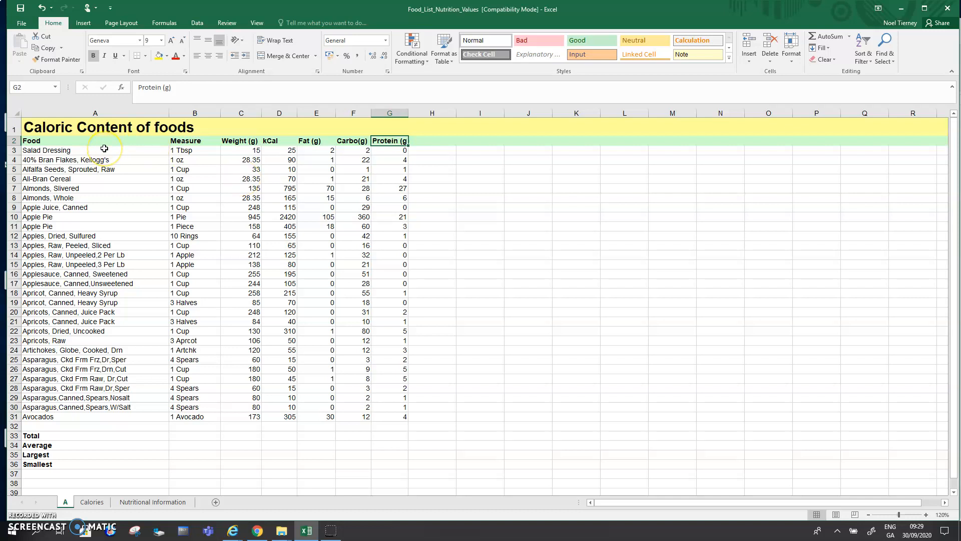
pyautogui.moveTo(93, 149); pyautogui.dragTo(134, 418)
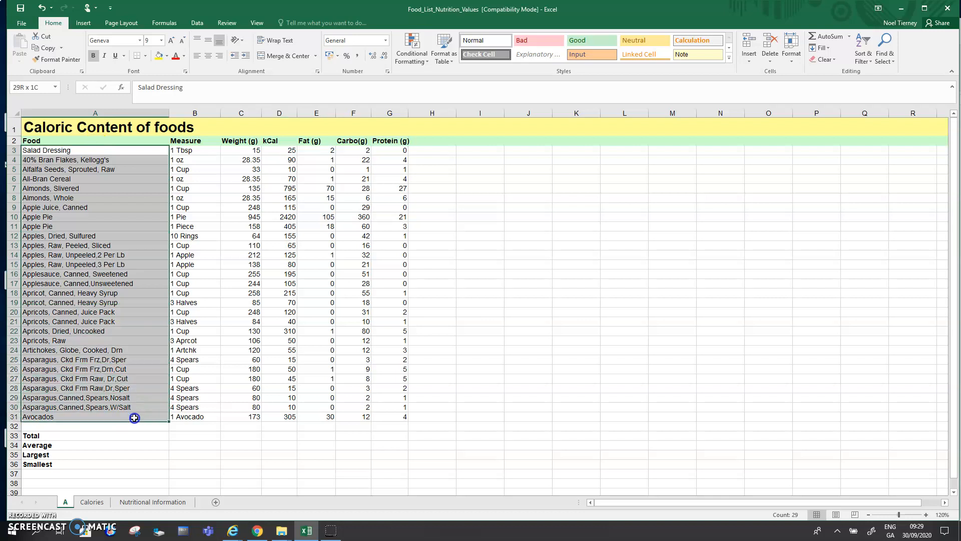
pyautogui.moveTo(134, 418); pyautogui.dragTo(52, 416)
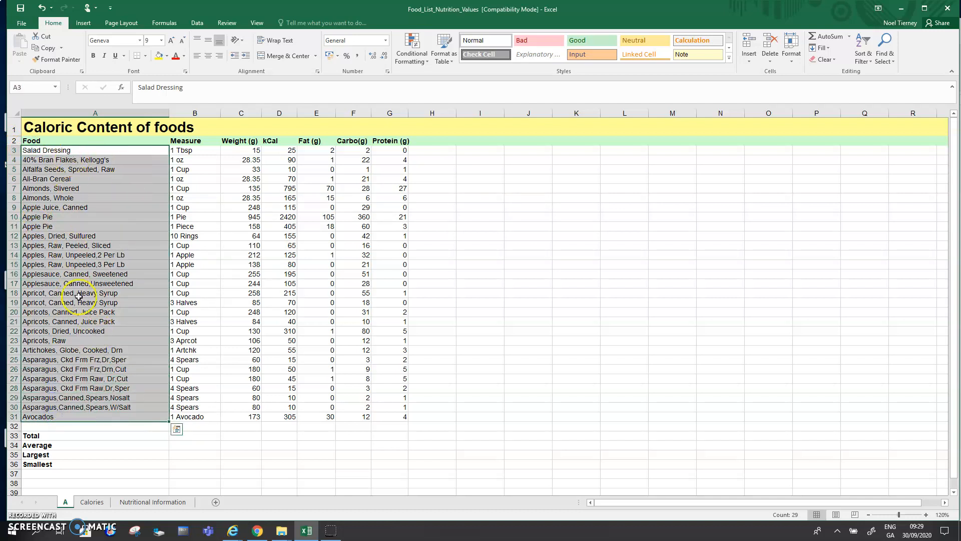
pyautogui.click(193, 151)
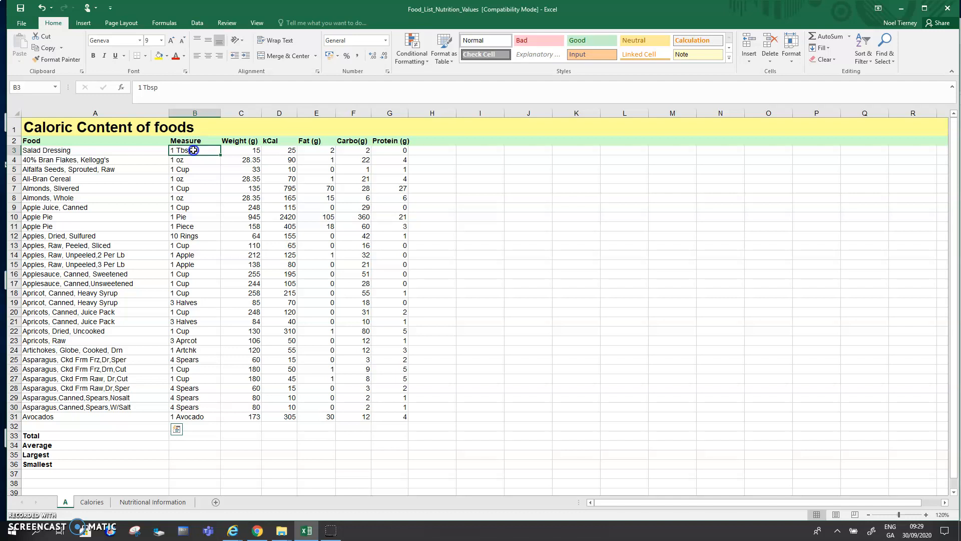
pyautogui.moveTo(193, 150); pyautogui.dragTo(194, 417)
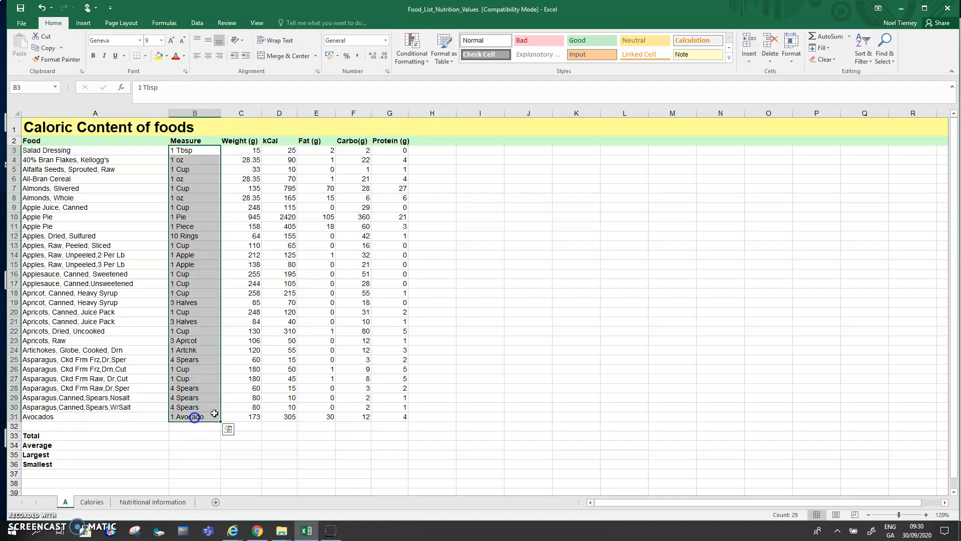
pyautogui.click(246, 417)
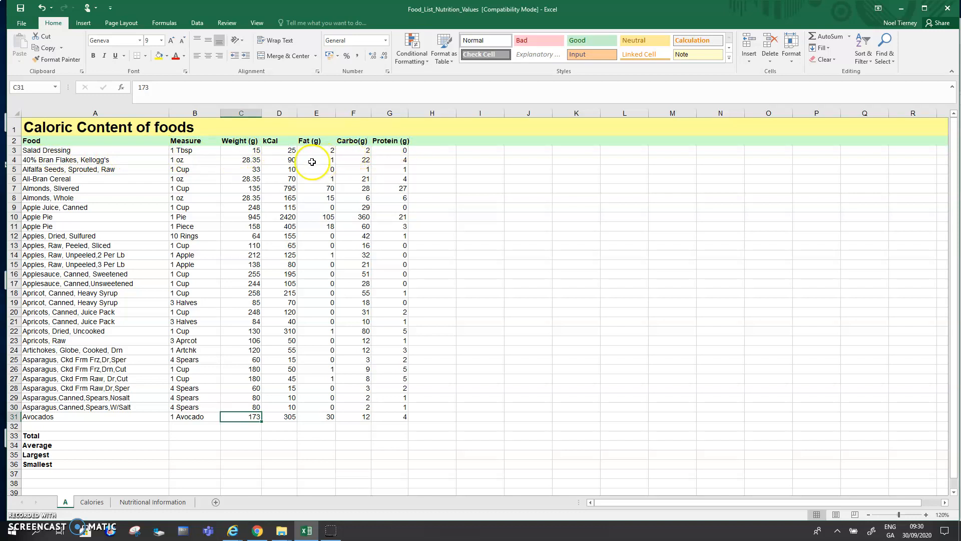
pyautogui.click(240, 150)
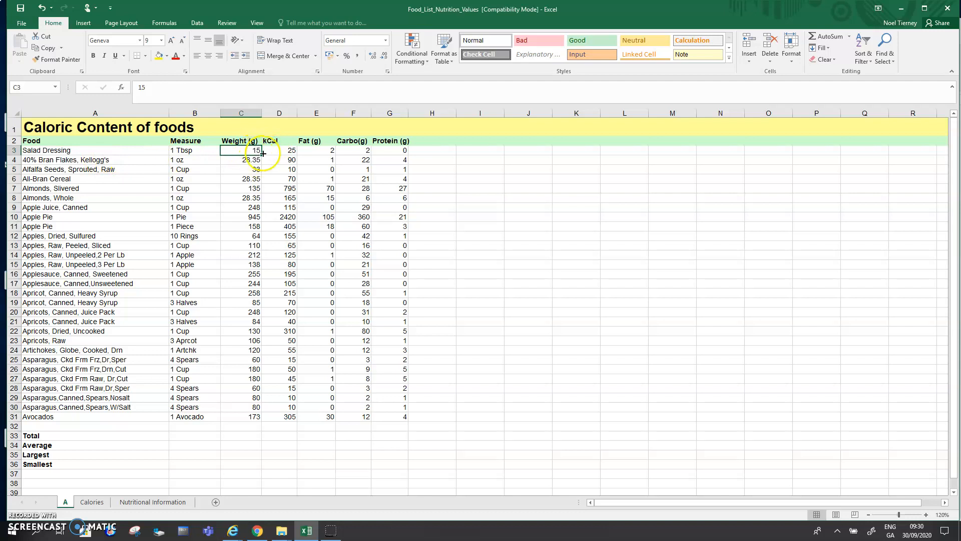
pyautogui.click(293, 152)
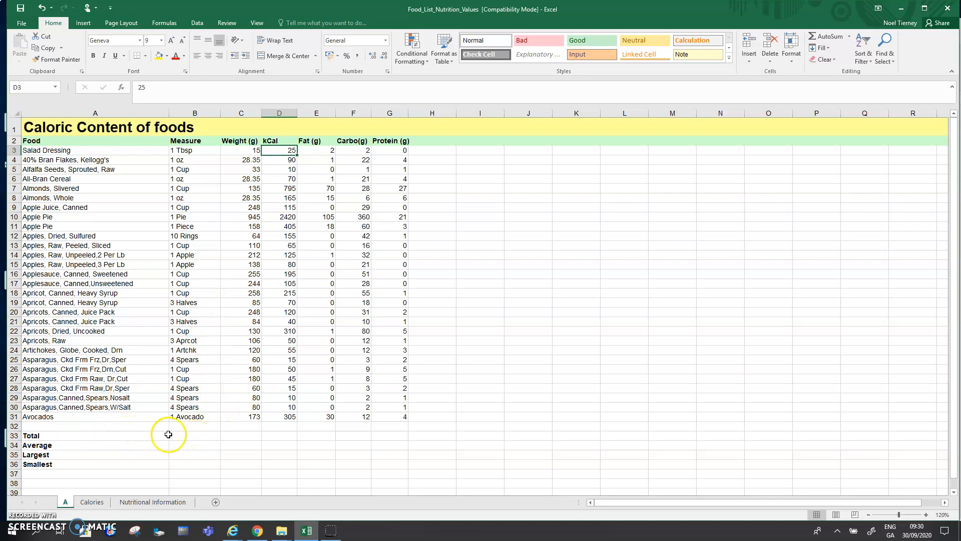
# Step: Try a yellow fill on the summary range B33:G36 and undo it
pyautogui.moveTo(173, 434); pyautogui.dragTo(392, 463)
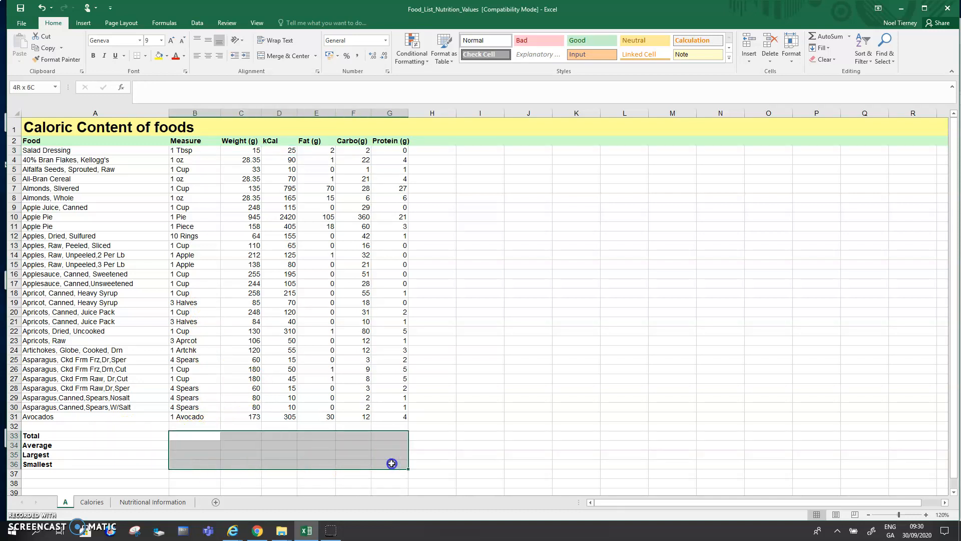
pyautogui.click(158, 55)
pyautogui.click(248, 445)
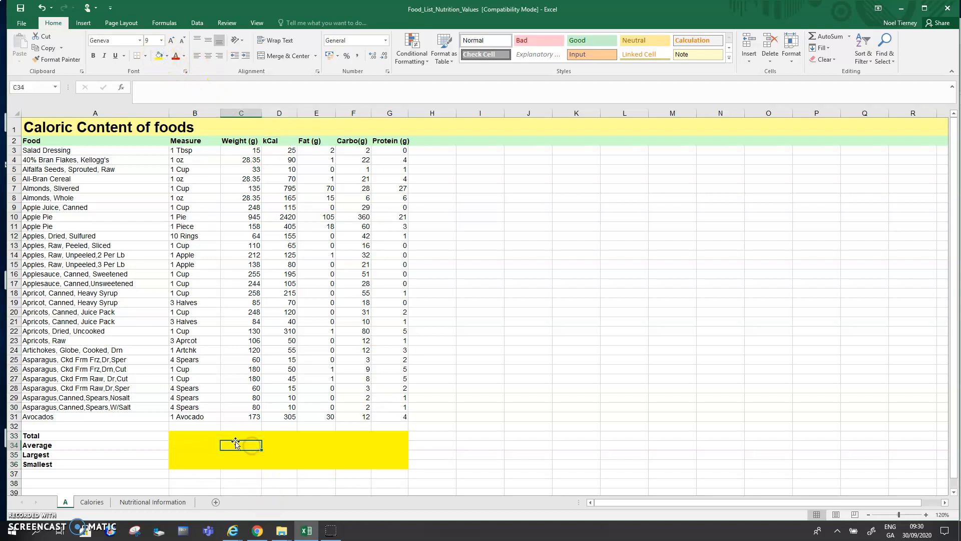
pyautogui.click(188, 437)
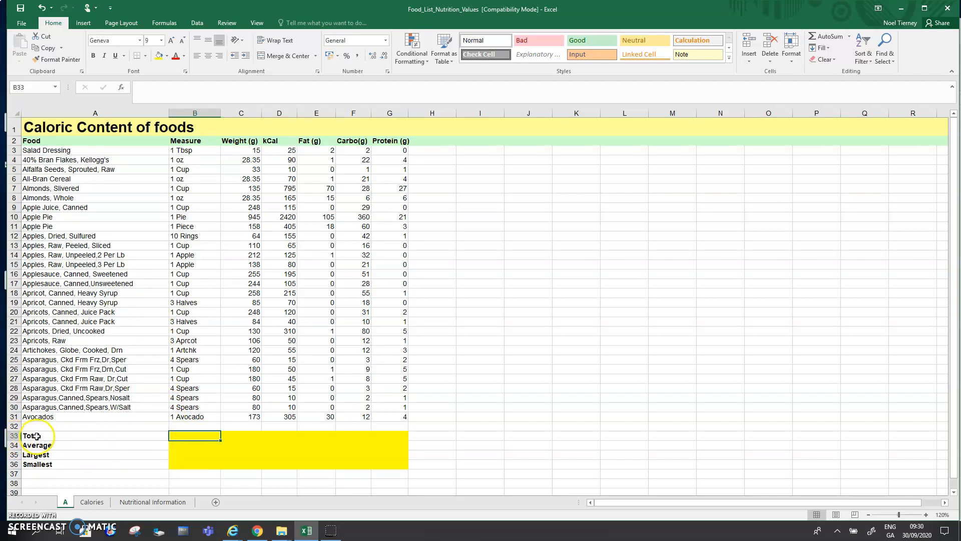
pyautogui.click(36, 435)
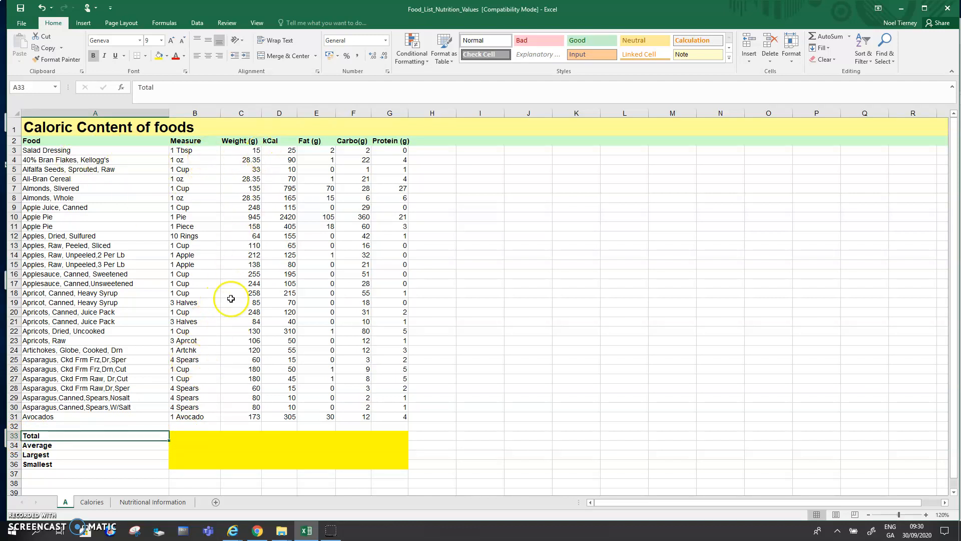
pyautogui.click(242, 435)
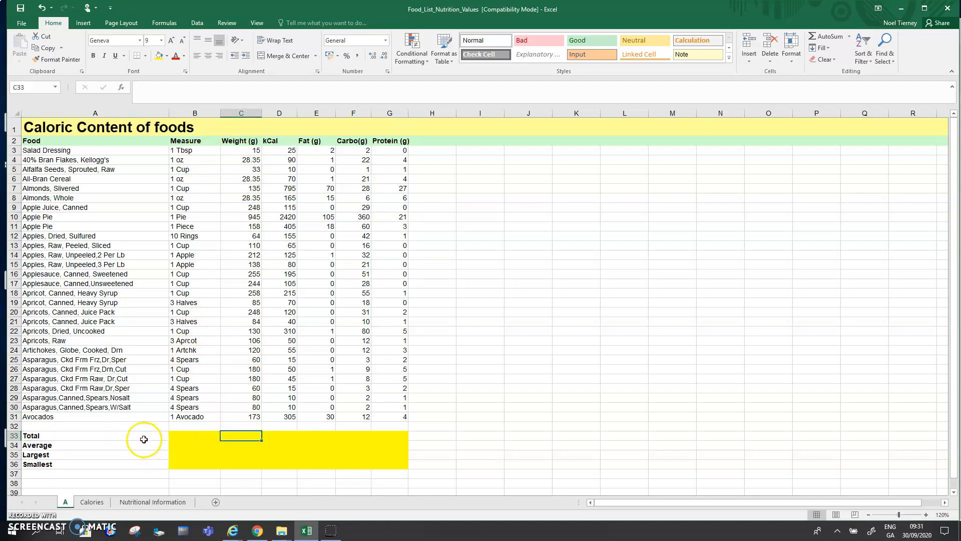
pyautogui.click(41, 7)
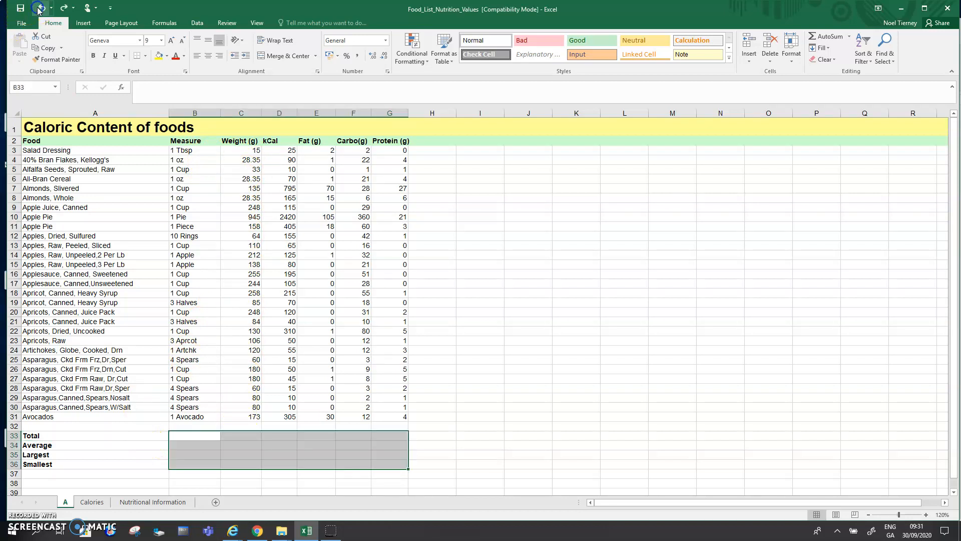
# Step: Fill the summary range C33:G36 with a light gold theme colour
pyautogui.moveTo(245, 436); pyautogui.dragTo(399, 463)
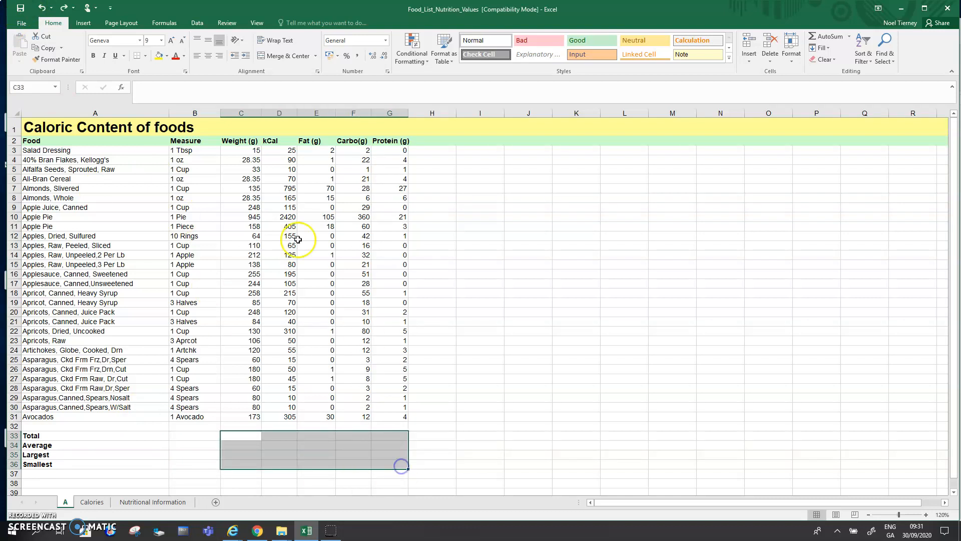
pyautogui.click(166, 56)
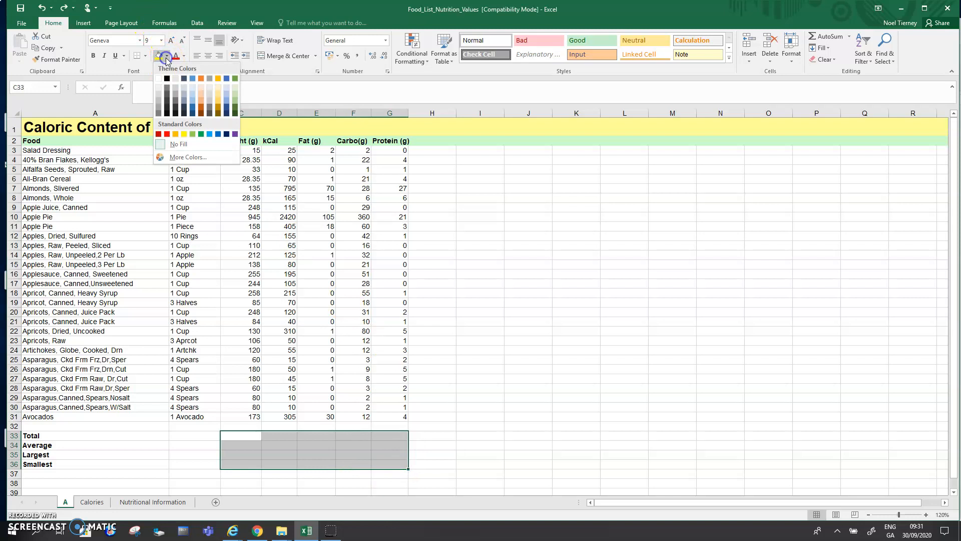
pyautogui.click(217, 86)
pyautogui.click(244, 437)
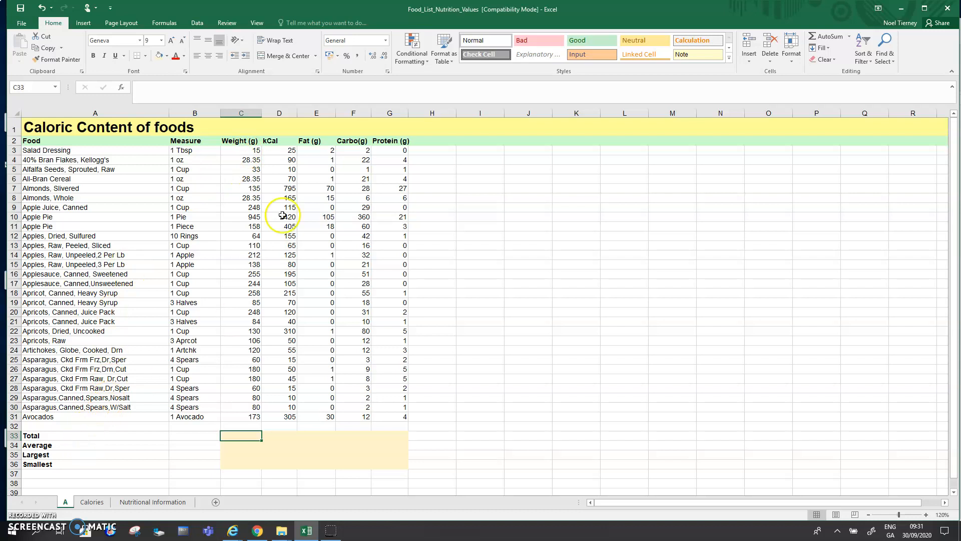
# Step: Check which weight values, from C3 down to C31, belong in the column total
pyautogui.click(247, 150)
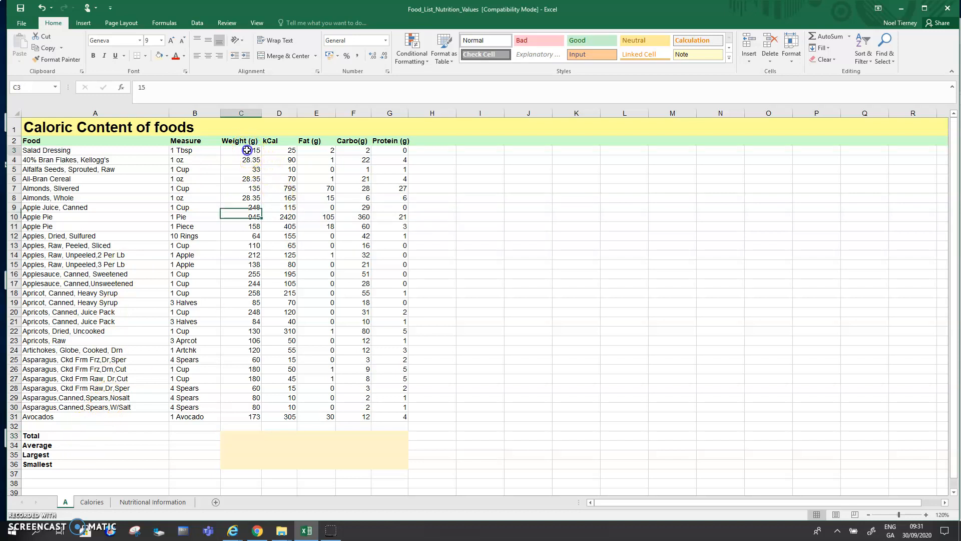
pyautogui.click(255, 417)
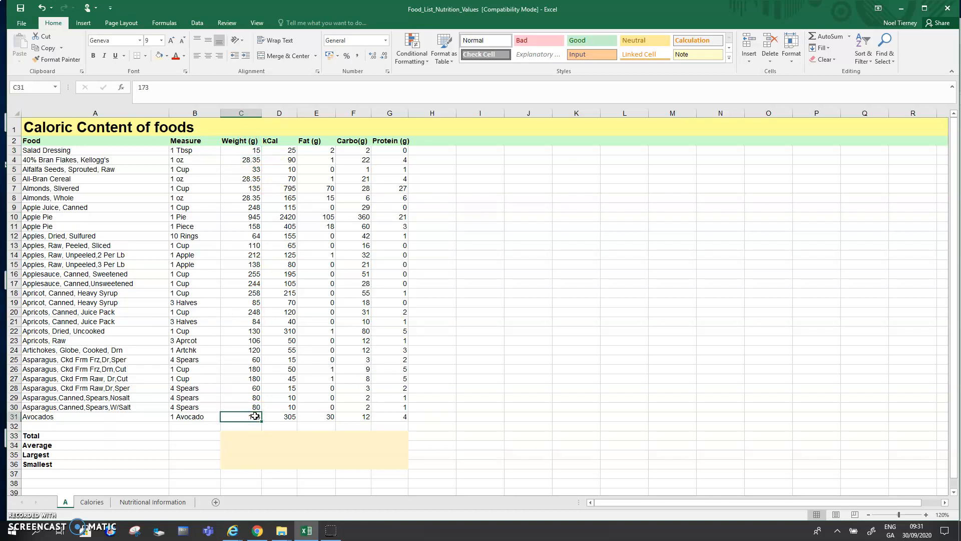
pyautogui.click(241, 443)
pyautogui.click(241, 437)
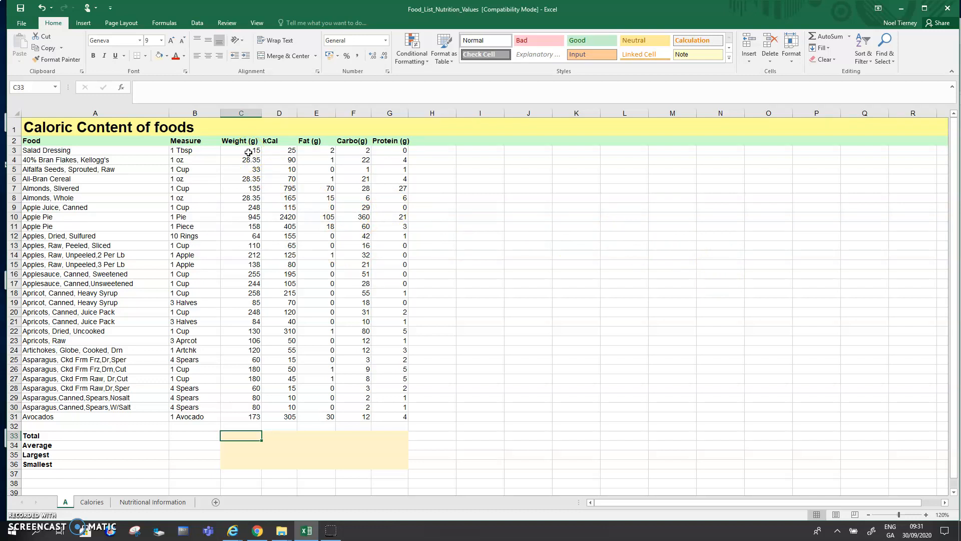
pyautogui.moveTo(248, 151); pyautogui.dragTo(236, 418)
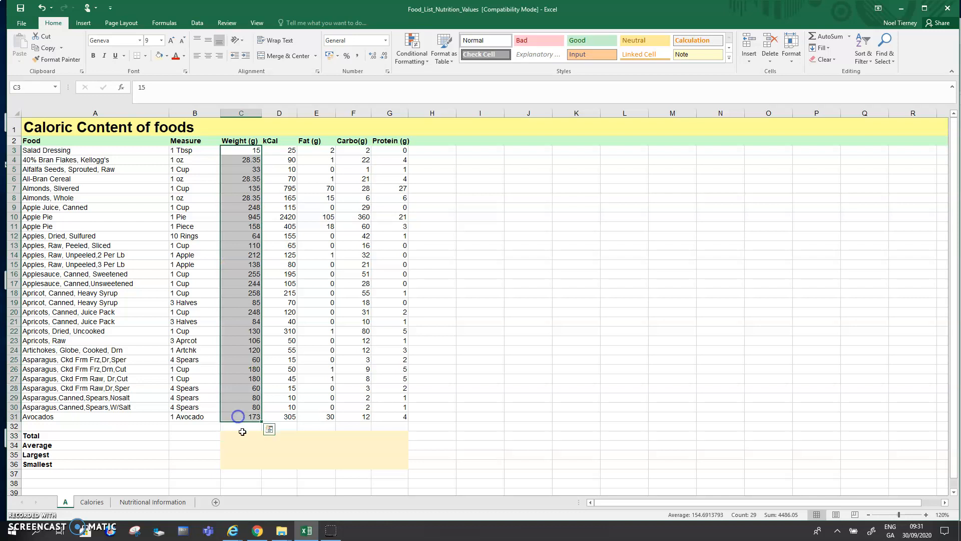
# Step: Total the Weight (g) column in C33 with AutoSum, restricting the summed range to C3:C31
pyautogui.click(239, 437)
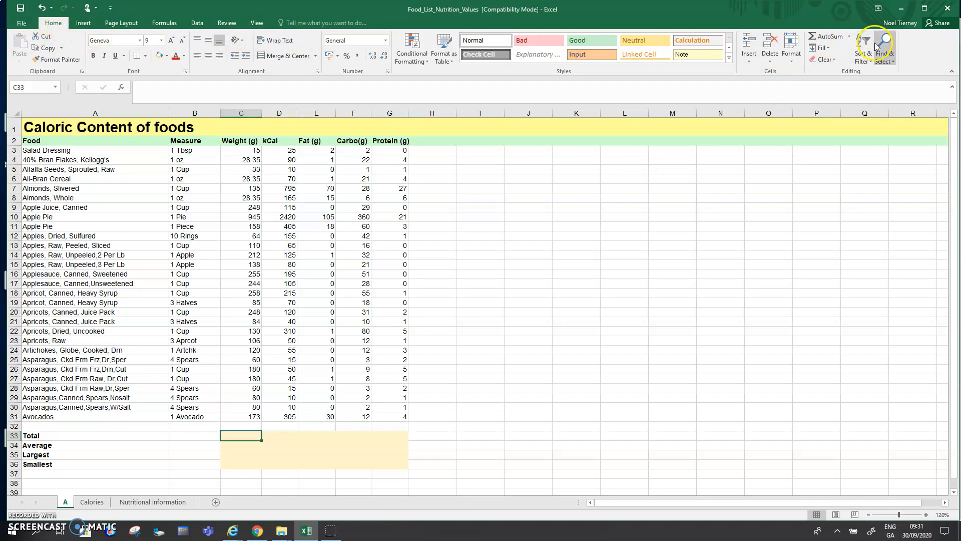
pyautogui.click(849, 40)
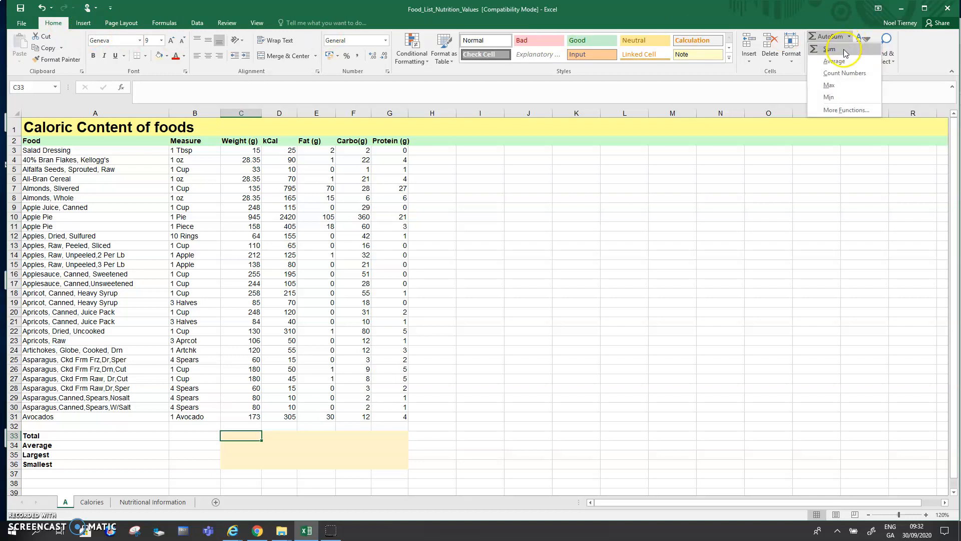
pyautogui.click(842, 62)
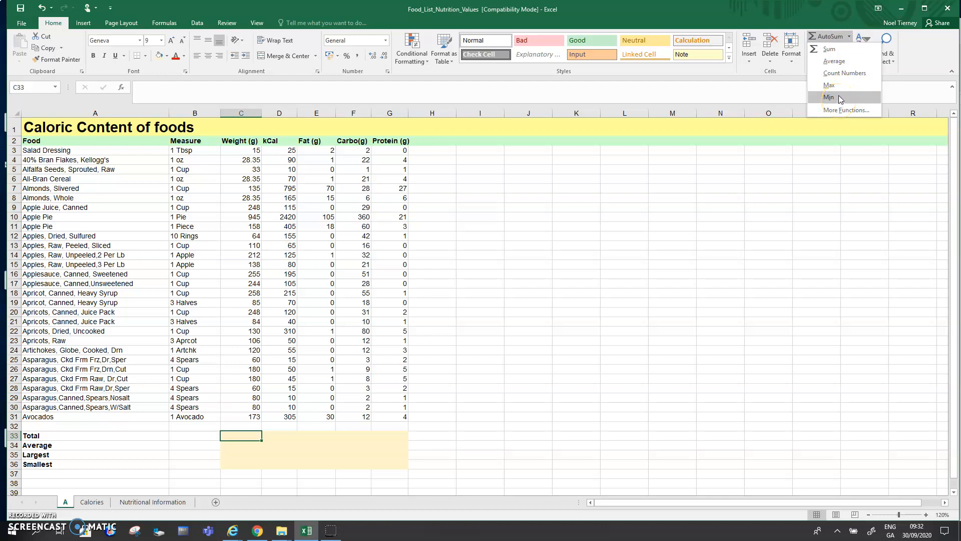
pyautogui.click(828, 52)
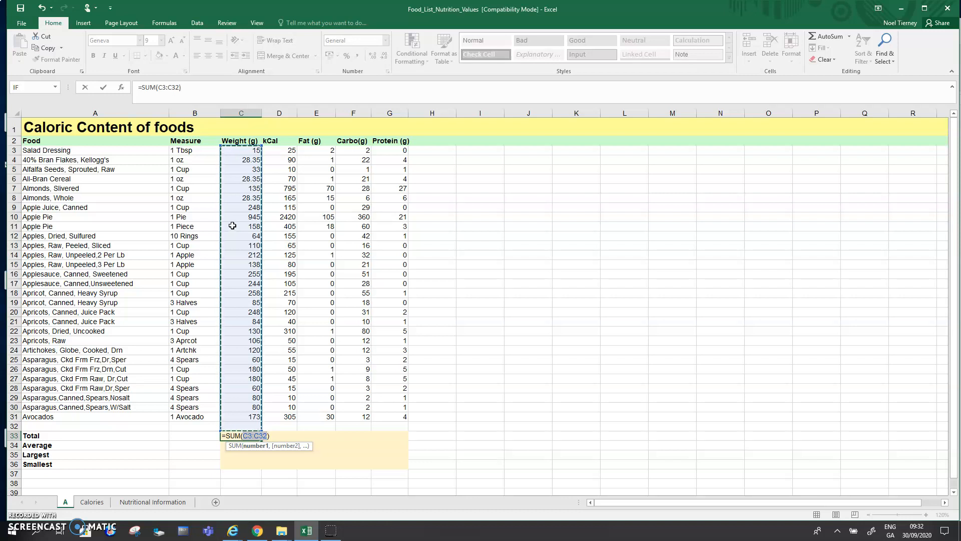
pyautogui.click(243, 151)
pyautogui.moveTo(243, 151); pyautogui.dragTo(243, 274)
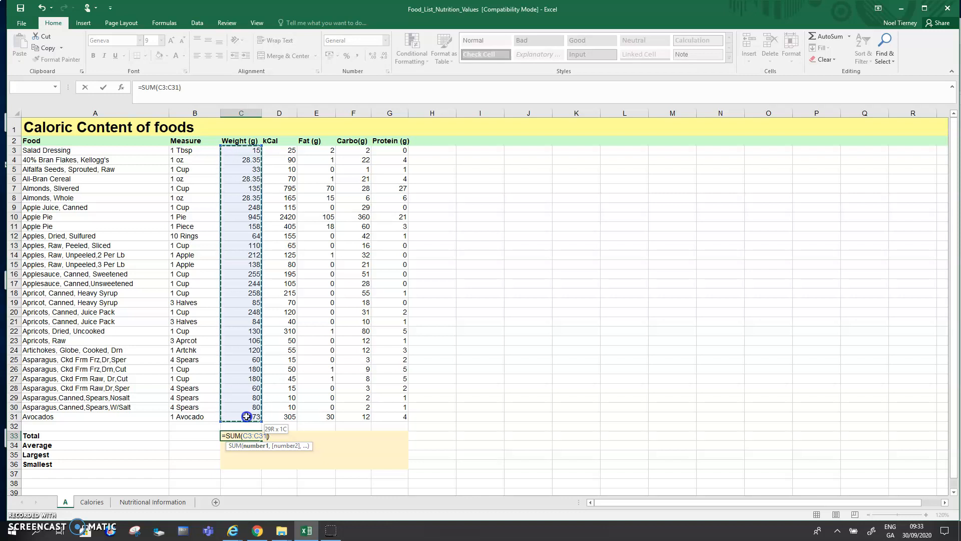
pyautogui.moveTo(246, 416); pyautogui.dragTo(247, 416)
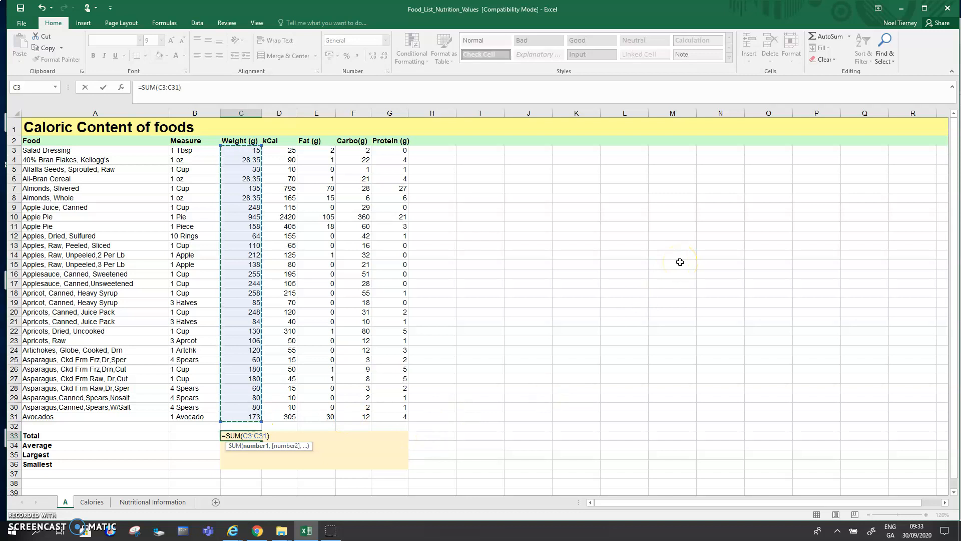
pyautogui.press('Return')
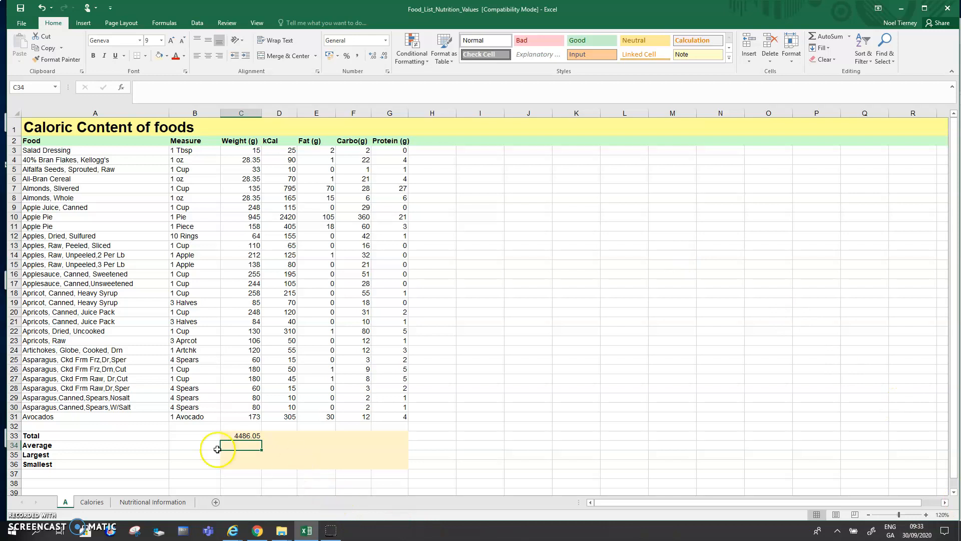
# Step: Make the weight total in C33 bold
pyautogui.click(247, 436)
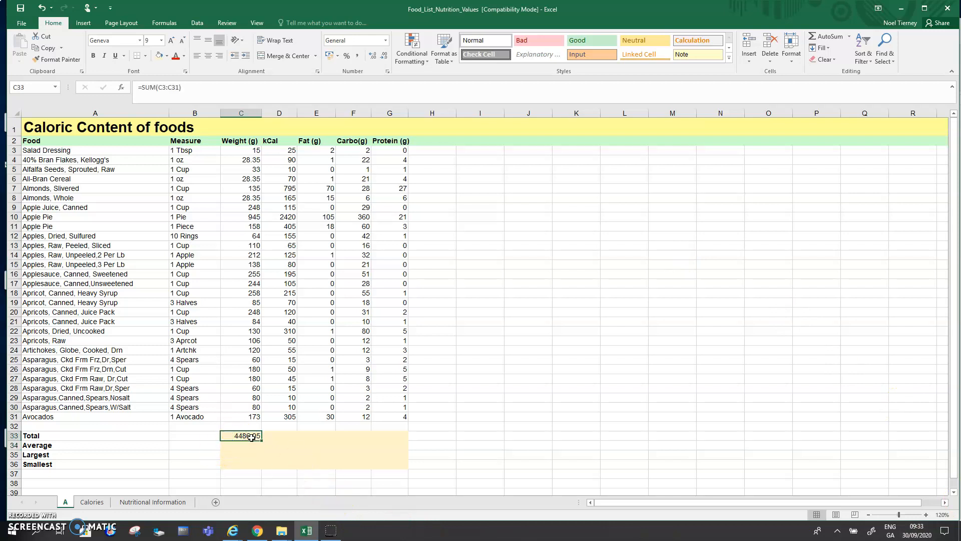
pyautogui.hotkey('ctrl', 'b')
pyautogui.click(289, 178)
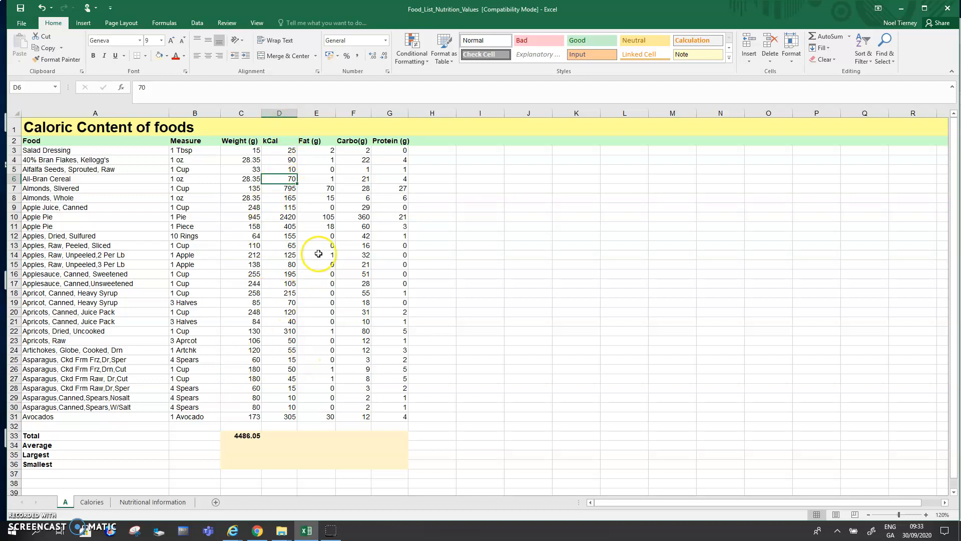
# Step: Review the kCal and Fat (g) values in rows 3 to 31 and the SUM formula behind the weight total in C33
pyautogui.moveTo(288, 151); pyautogui.dragTo(280, 416)
pyautogui.moveTo(325, 152); pyautogui.dragTo(322, 423)
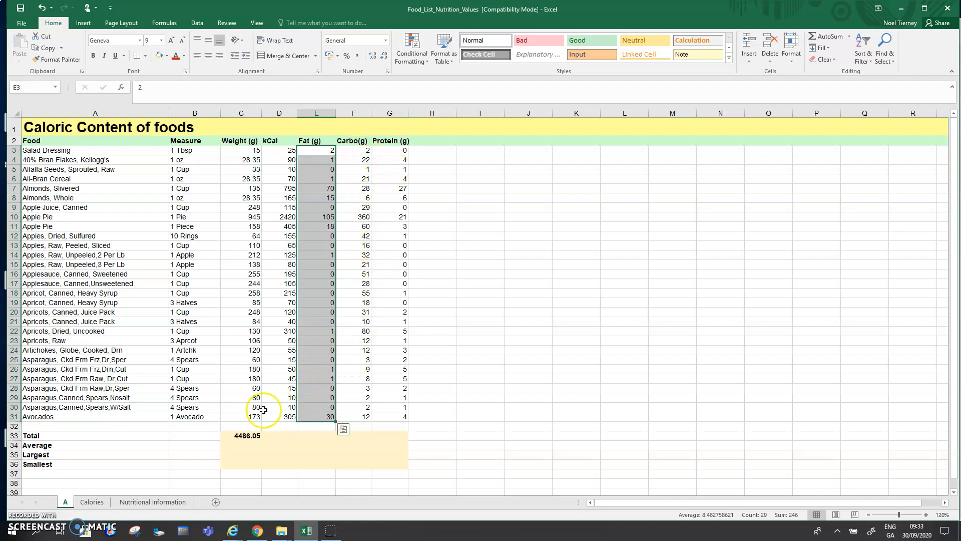
pyautogui.click(245, 436)
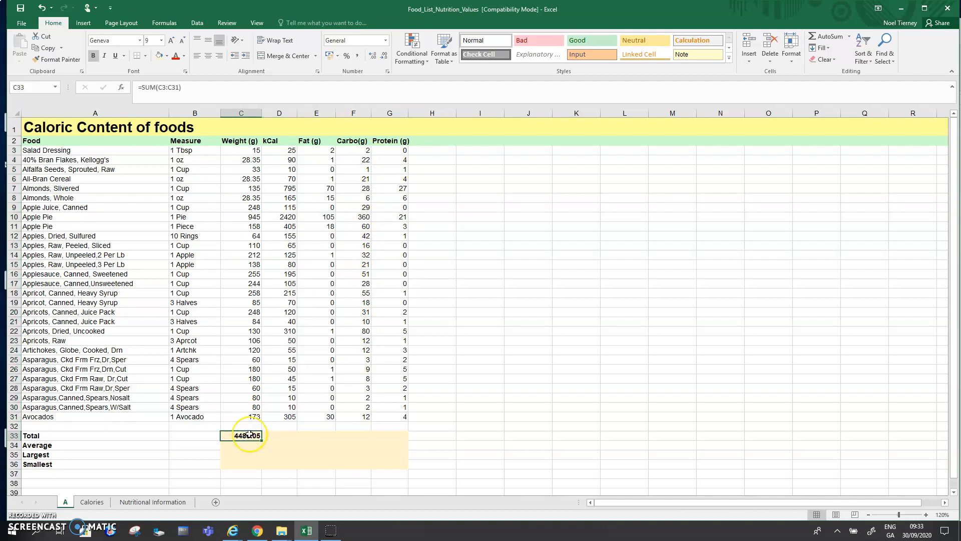
pyautogui.moveTo(193, 87); pyautogui.dragTo(139, 86)
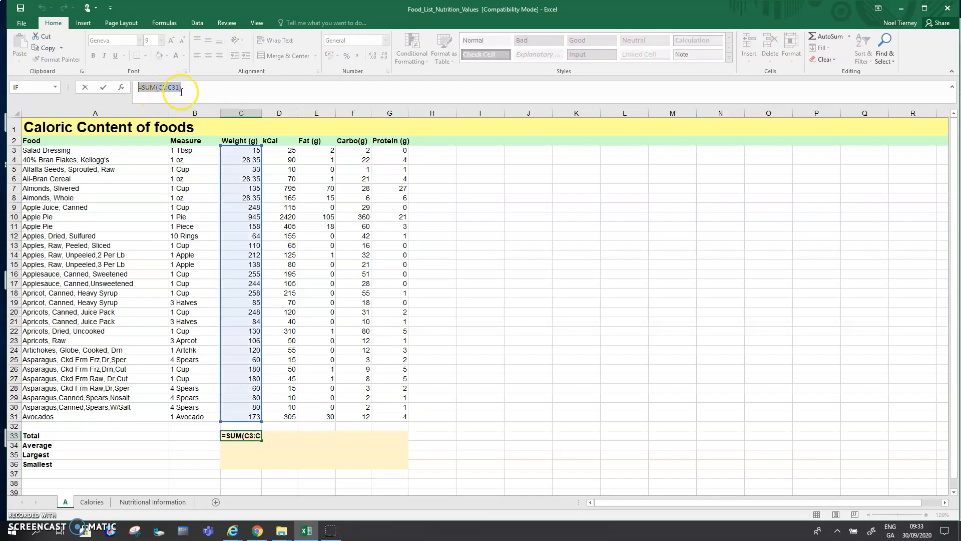
pyautogui.click(232, 91)
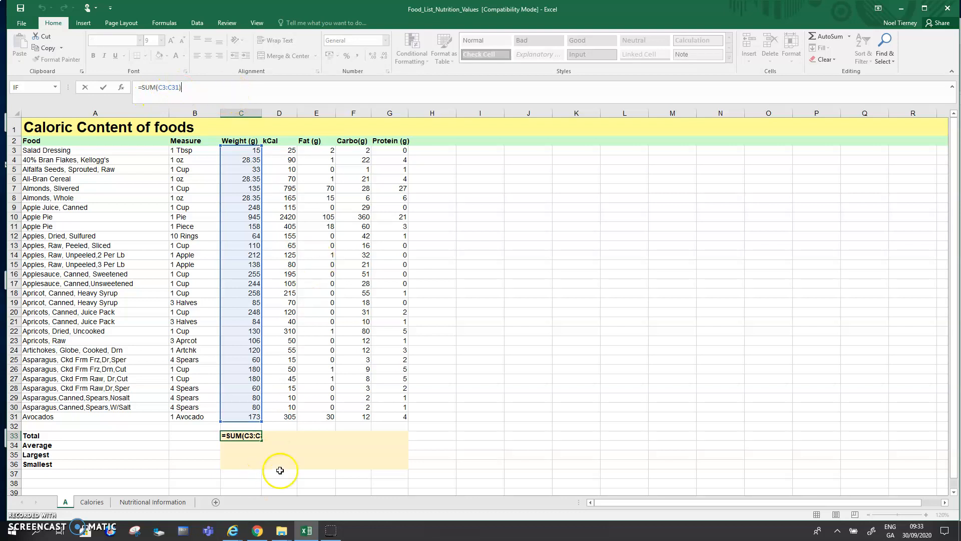
pyautogui.hotkey('ctrl', 'Return')
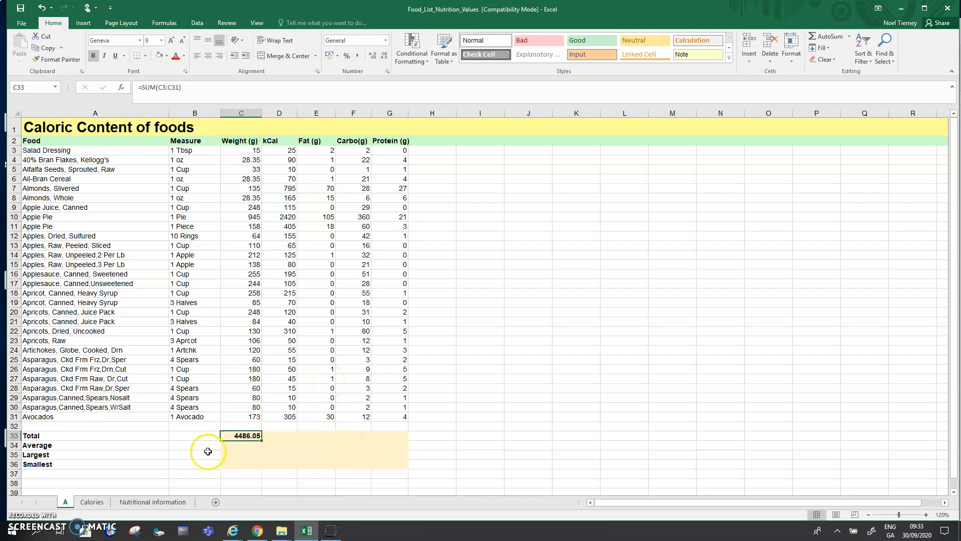
pyautogui.click(276, 436)
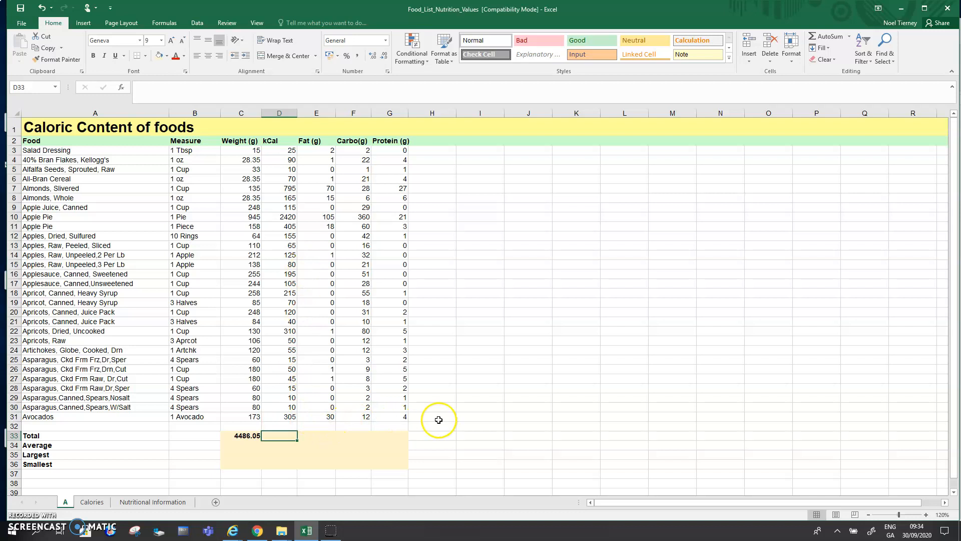
# Step: Compare the row span of the Weight (g) values summed in C33 with the spans of the kCal and Fat (g) columns
pyautogui.click(243, 435)
pyautogui.moveTo(252, 150); pyautogui.dragTo(256, 421)
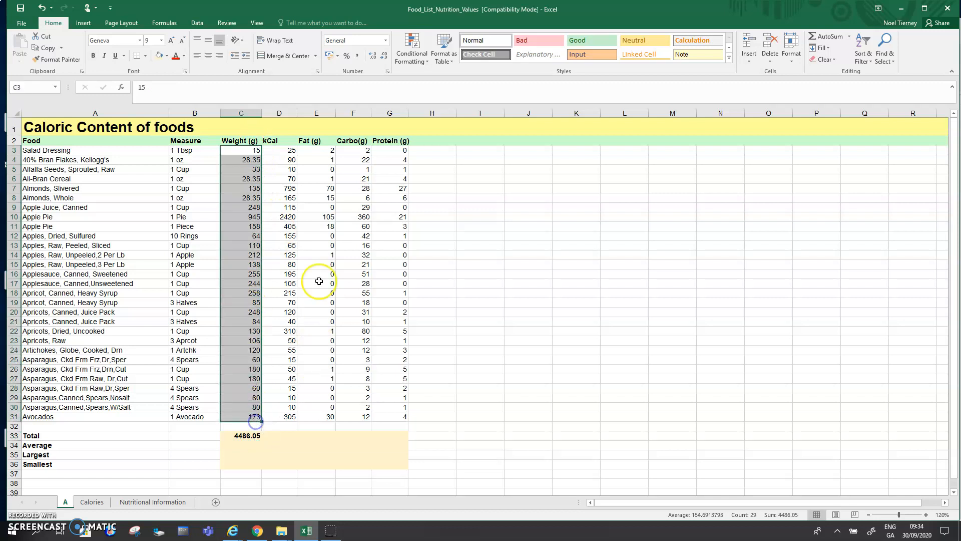
pyautogui.click(308, 217)
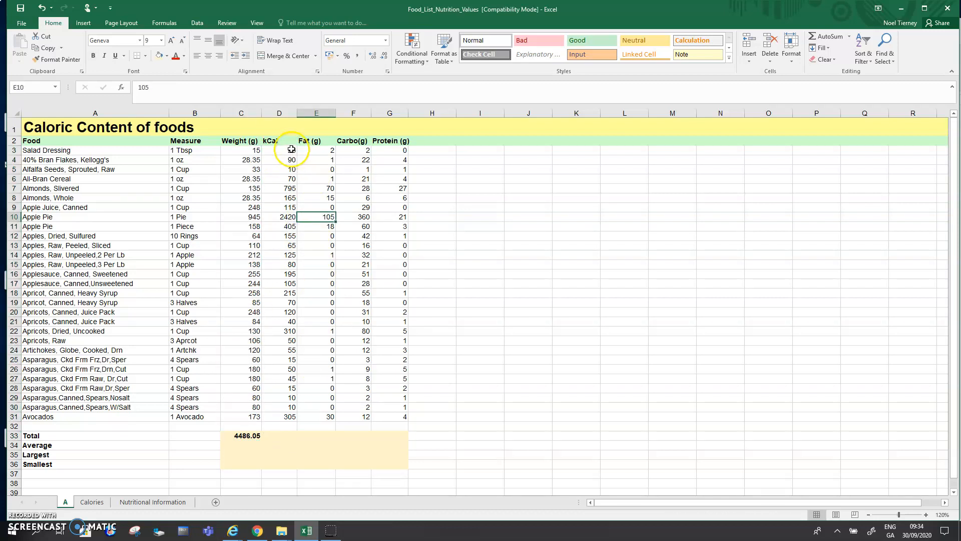
pyautogui.moveTo(291, 149); pyautogui.dragTo(298, 420)
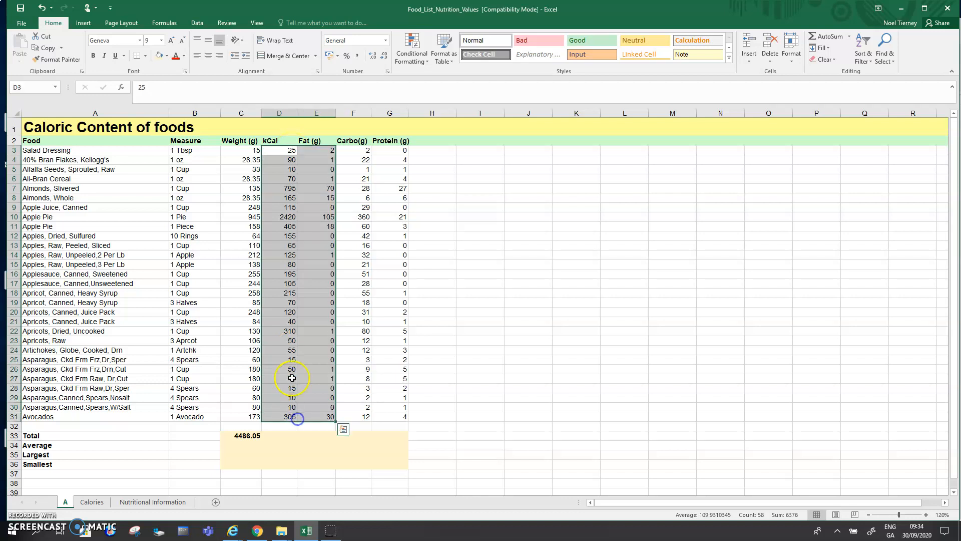
pyautogui.click(283, 241)
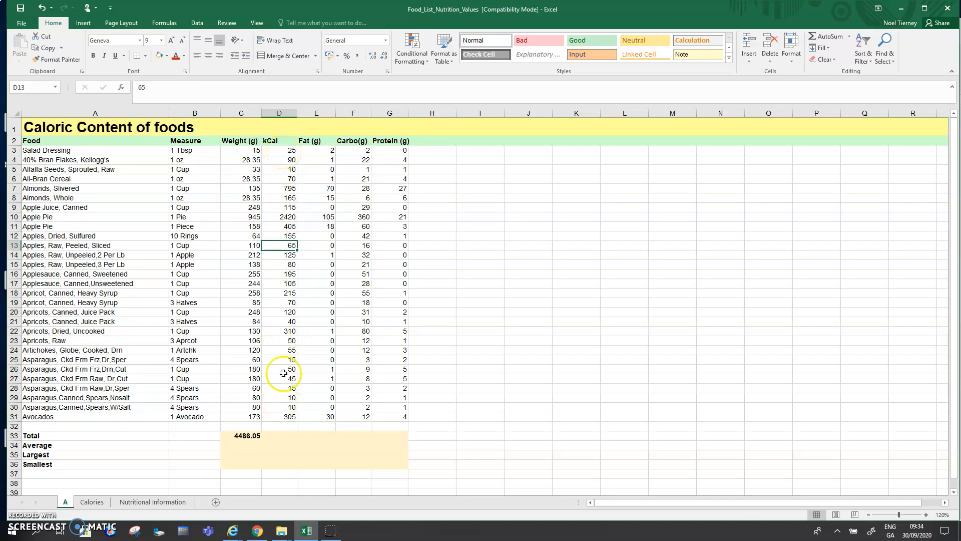
pyautogui.click(279, 411)
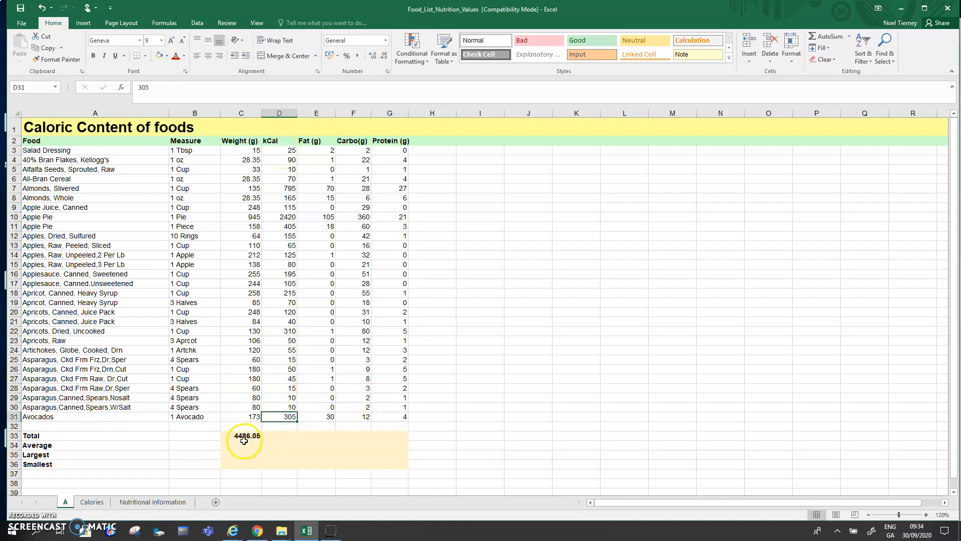
pyautogui.click(245, 438)
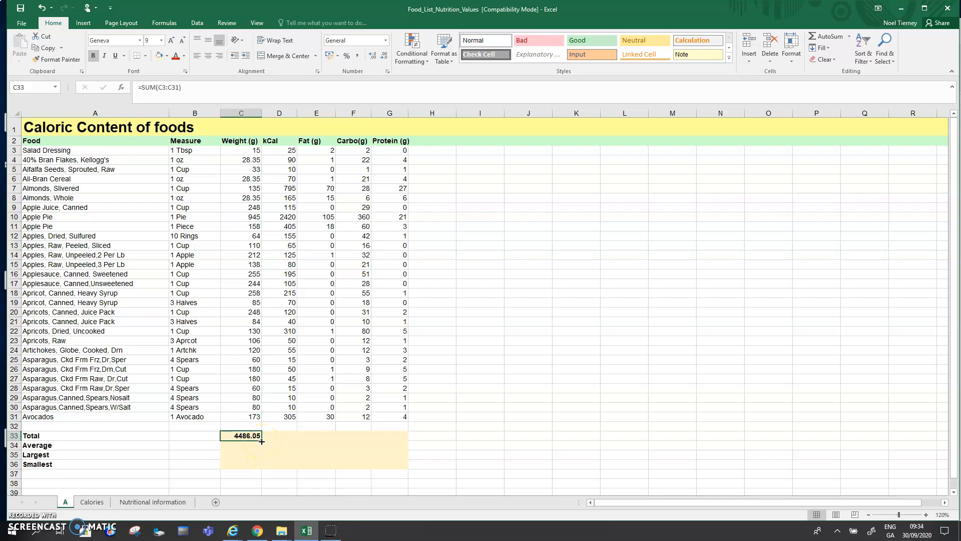
pyautogui.click(252, 435)
pyautogui.moveTo(248, 150); pyautogui.dragTo(250, 417)
pyautogui.click(314, 302)
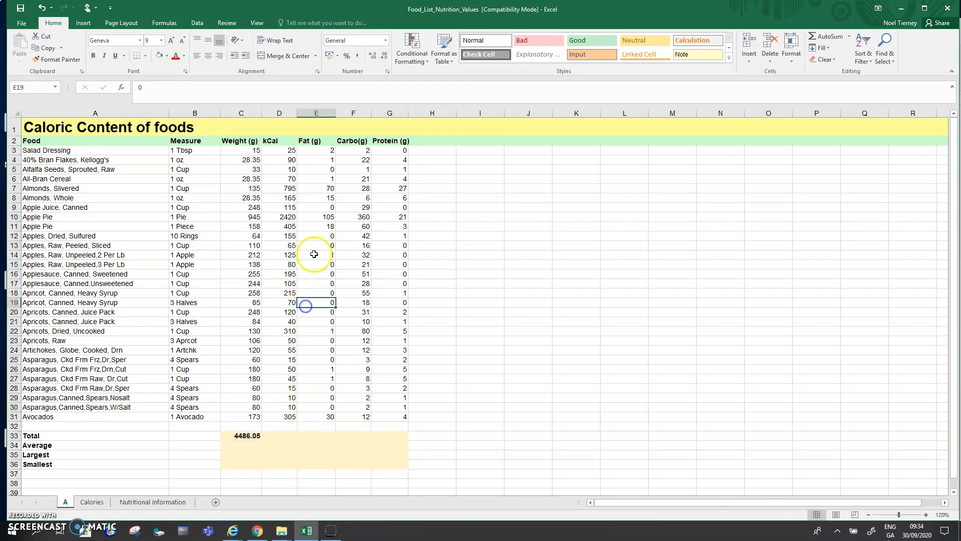
pyautogui.moveTo(291, 150); pyautogui.dragTo(288, 417)
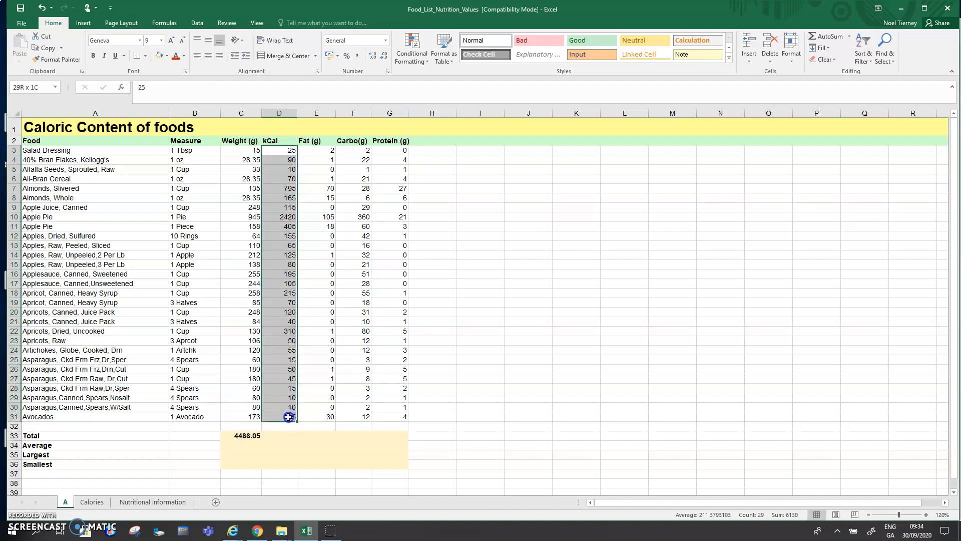
pyautogui.moveTo(321, 151); pyautogui.dragTo(307, 416)
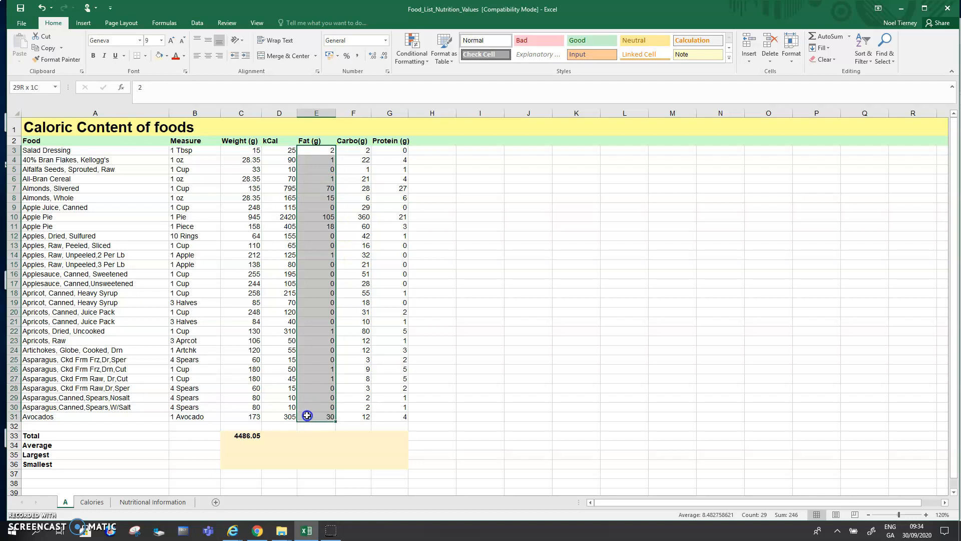
pyautogui.click(274, 406)
# Step: Copy the weight total formula from C33 across D33:G33
pyautogui.click(236, 436)
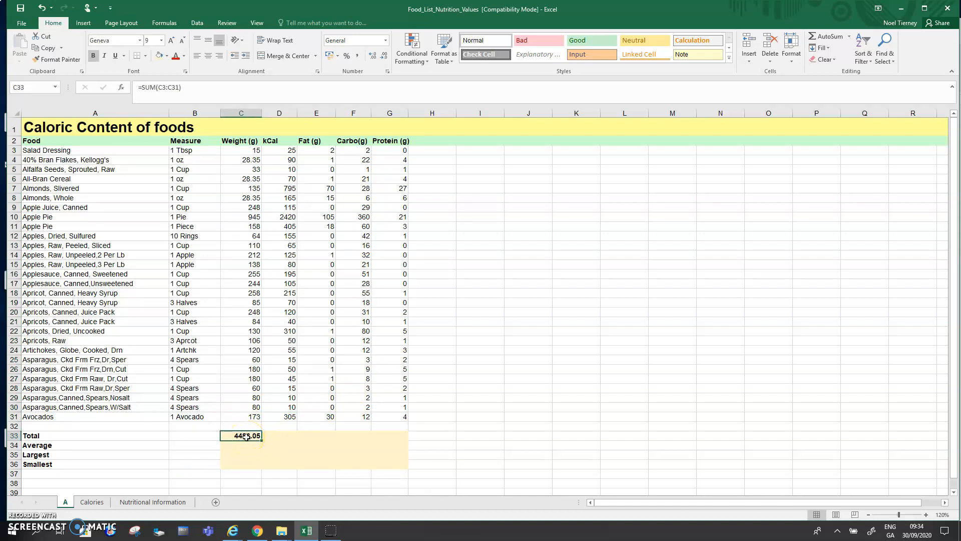
pyautogui.rightClick(249, 435)
pyautogui.moveTo(261, 439); pyautogui.dragTo(404, 439)
pyautogui.click(271, 456)
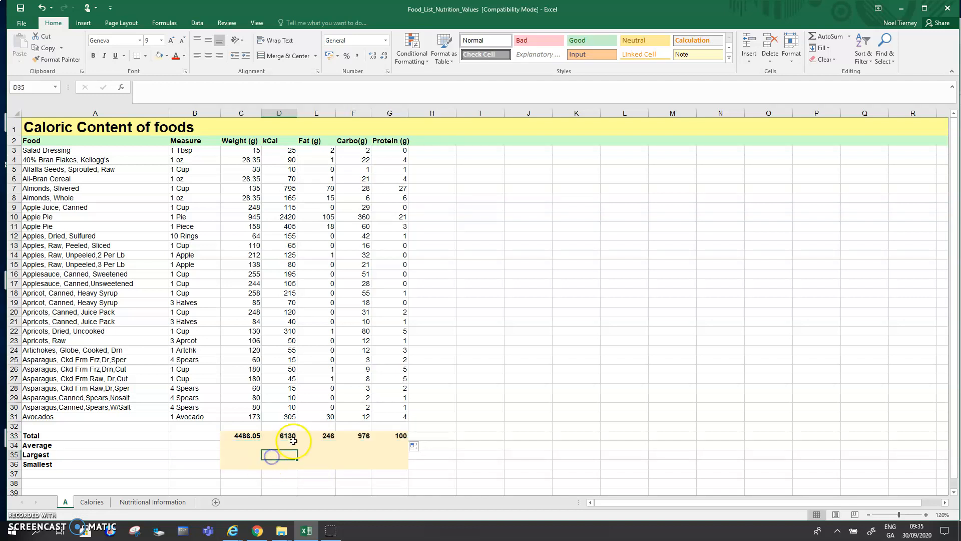
# Step: Check the copied SUM formulas in D33, E33 and F33 against the original weight total formula in C33
pyautogui.click(293, 435)
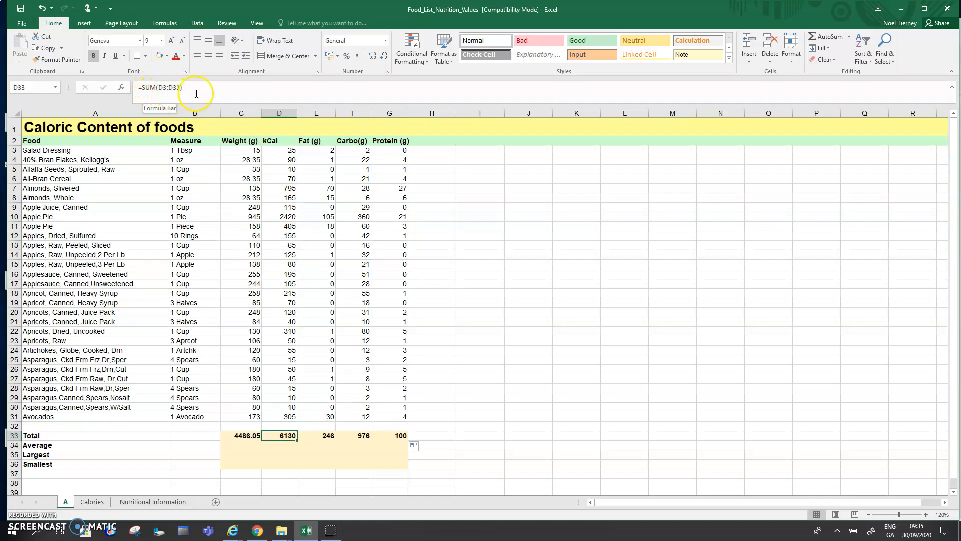
pyautogui.click(255, 435)
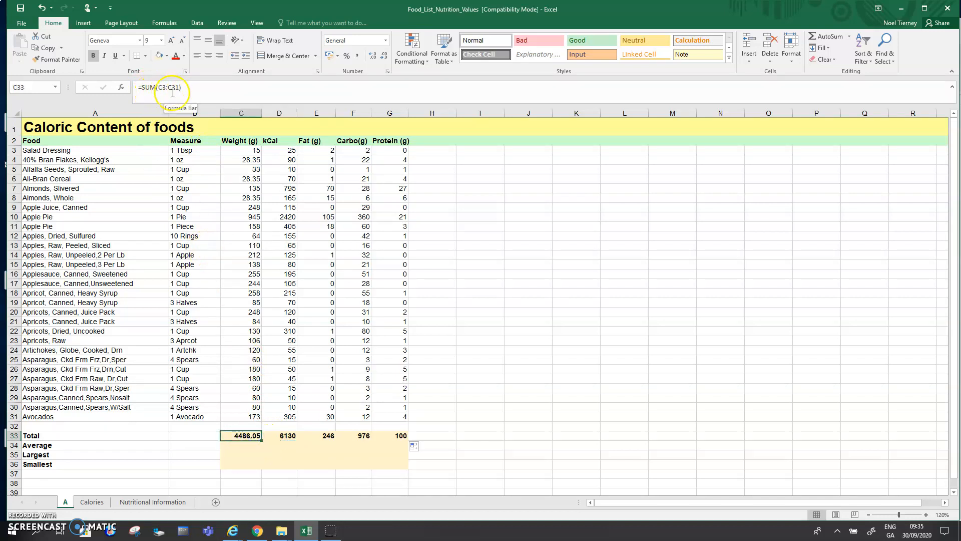
pyautogui.click(326, 433)
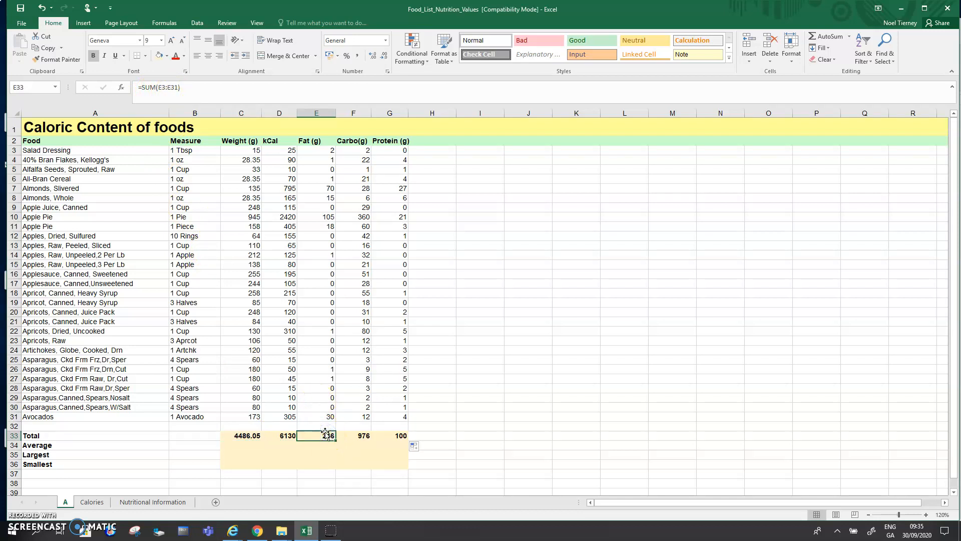
pyautogui.moveTo(160, 87); pyautogui.dragTo(178, 87)
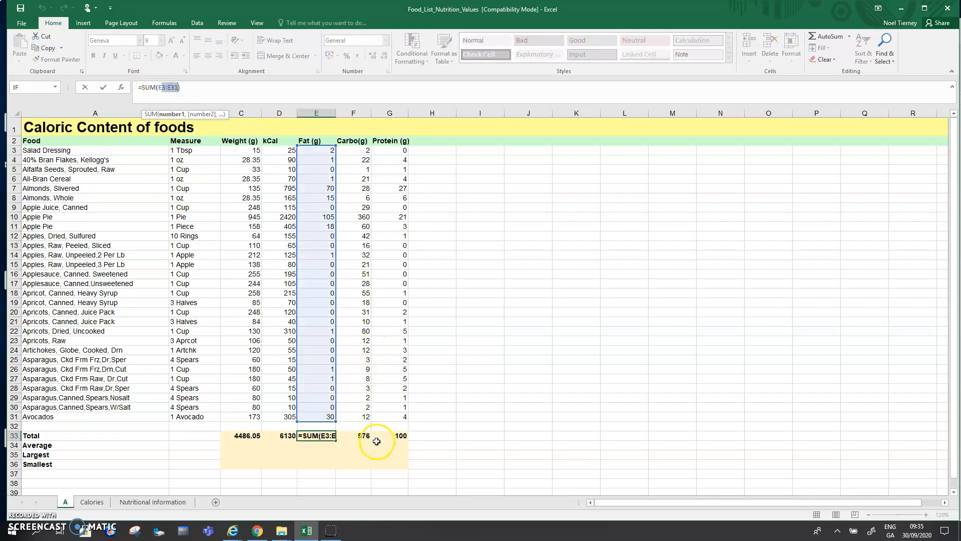
pyautogui.press('Return')
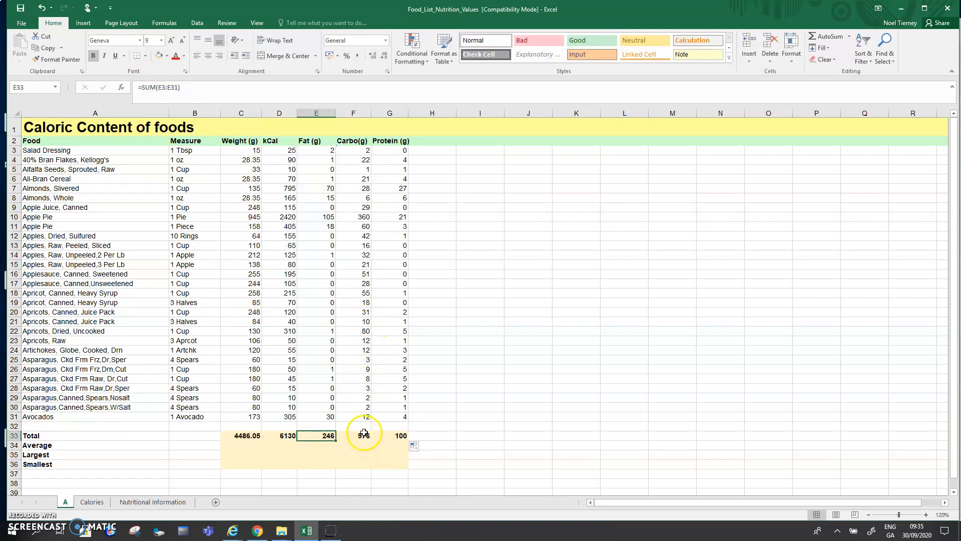
pyautogui.click(362, 435)
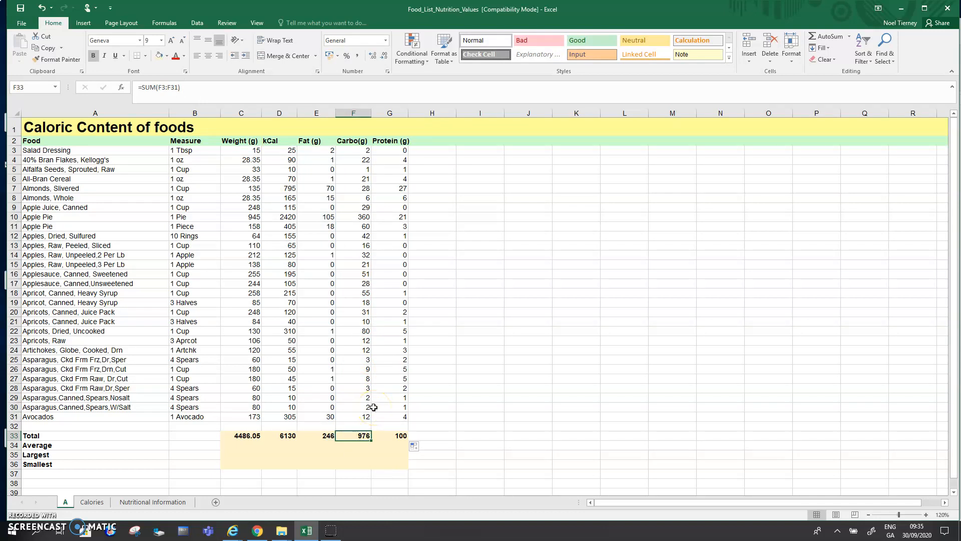
# Step: Clear the copied totals from D33:G33, keeping the weight total in C33
pyautogui.click(254, 435)
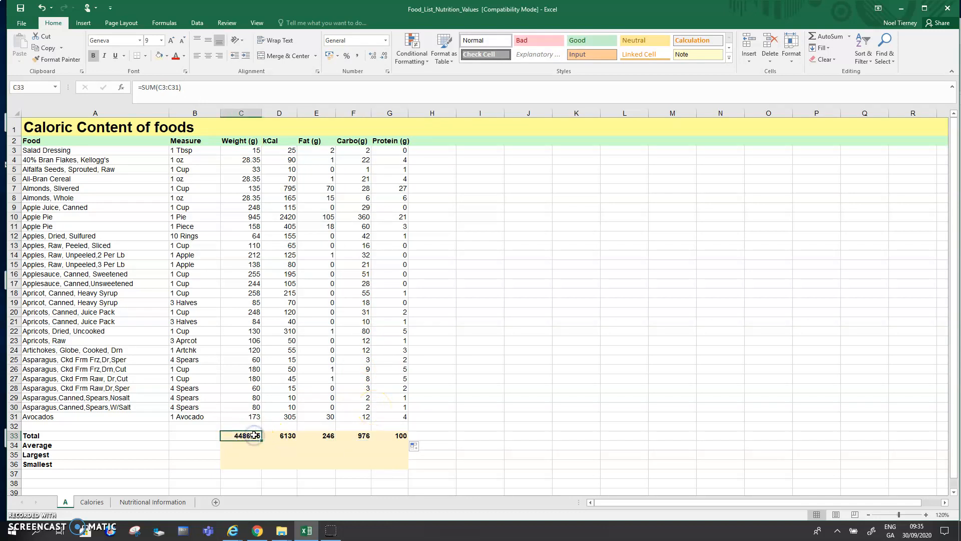
pyautogui.moveTo(265, 441); pyautogui.dragTo(406, 435)
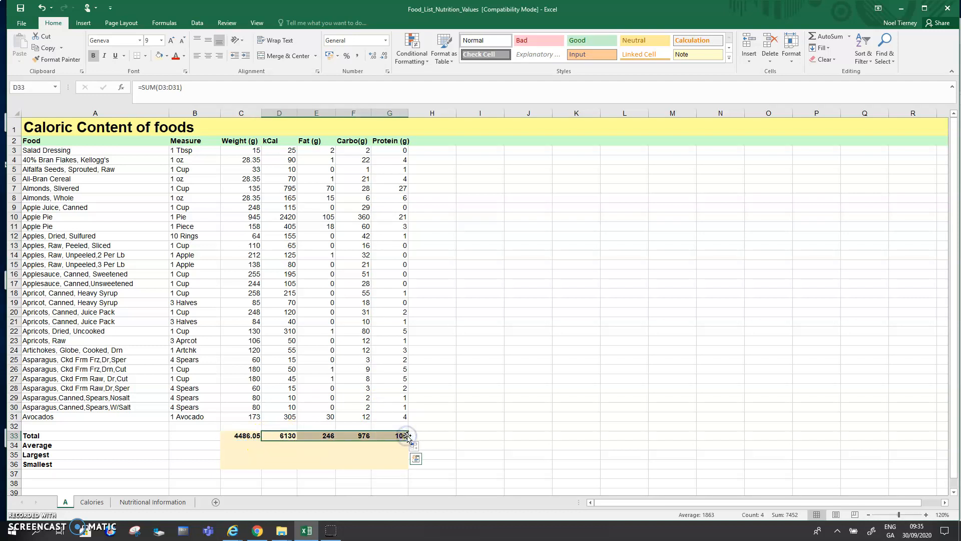
pyautogui.press('Delete')
pyautogui.click(431, 393)
pyautogui.click(497, 380)
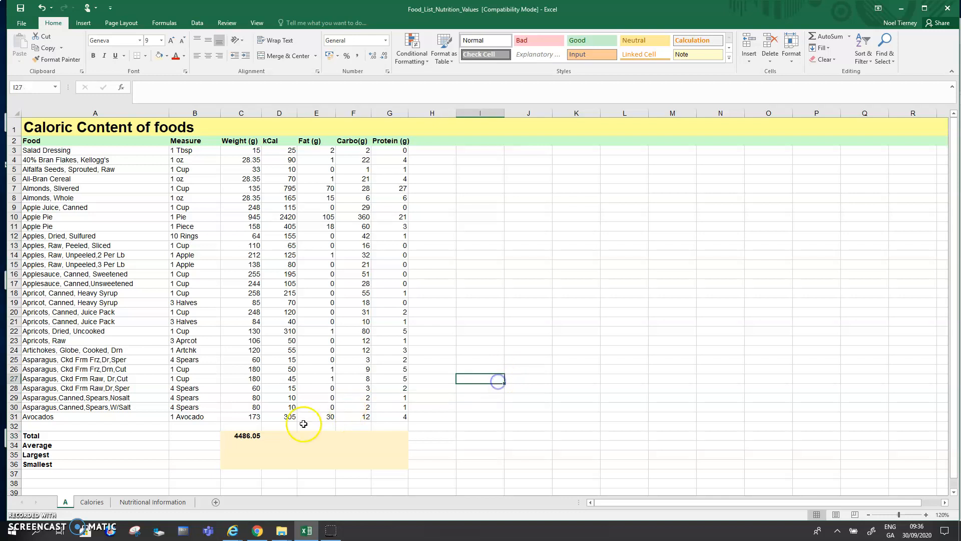
# Step: Check that the kCal data covers the same food rows, 3 to 31, as the weight total formula in C33
pyautogui.click(248, 435)
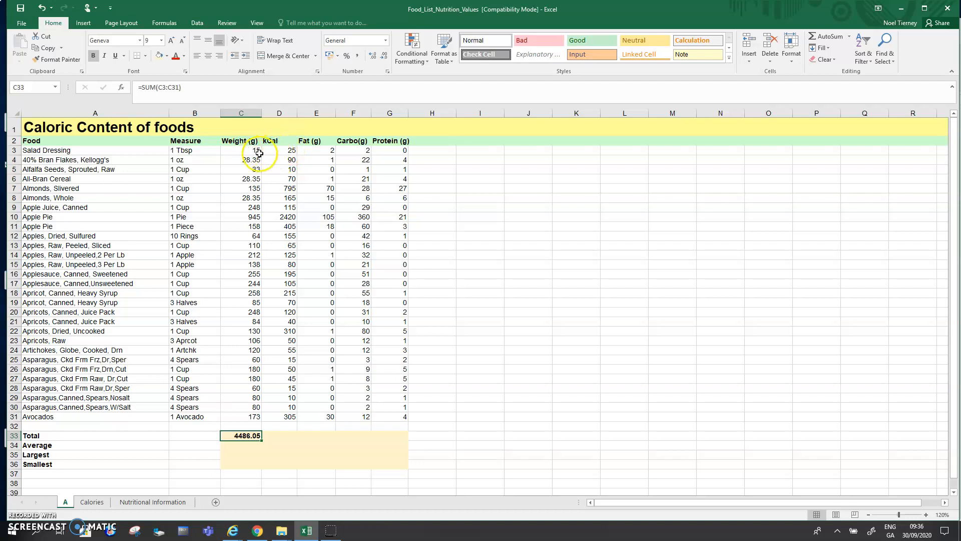
pyautogui.click(281, 150)
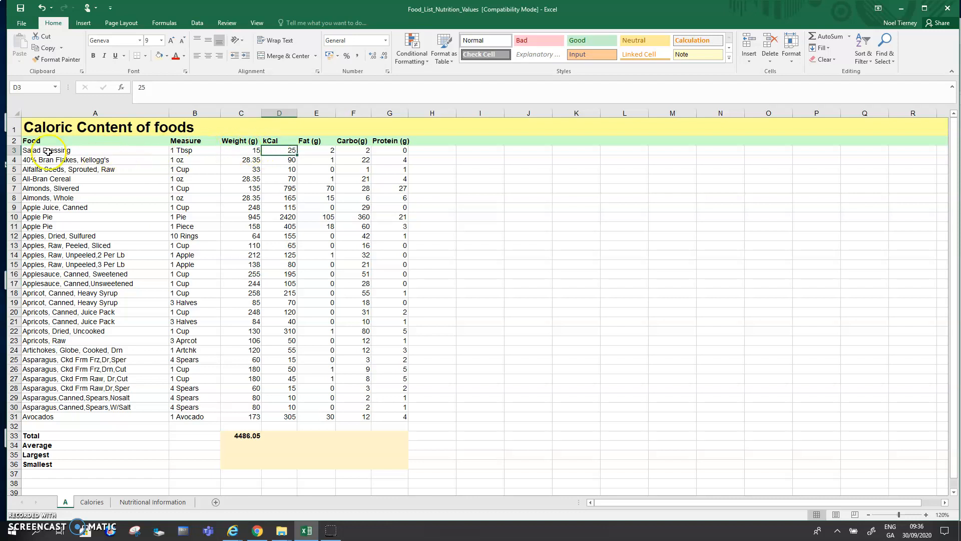
pyautogui.click(15, 150)
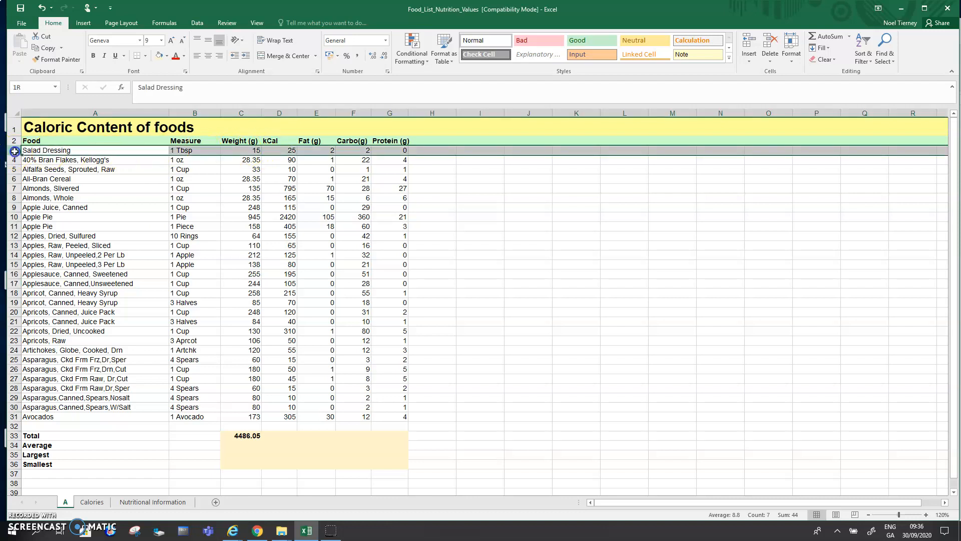
pyautogui.moveTo(14, 151); pyautogui.dragTo(54, 418)
pyautogui.click(267, 245)
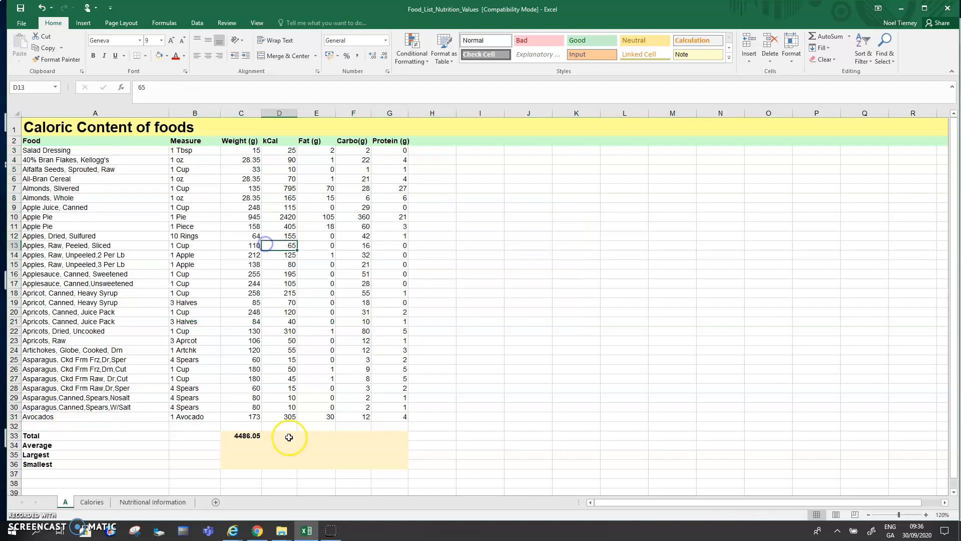
pyautogui.click(280, 436)
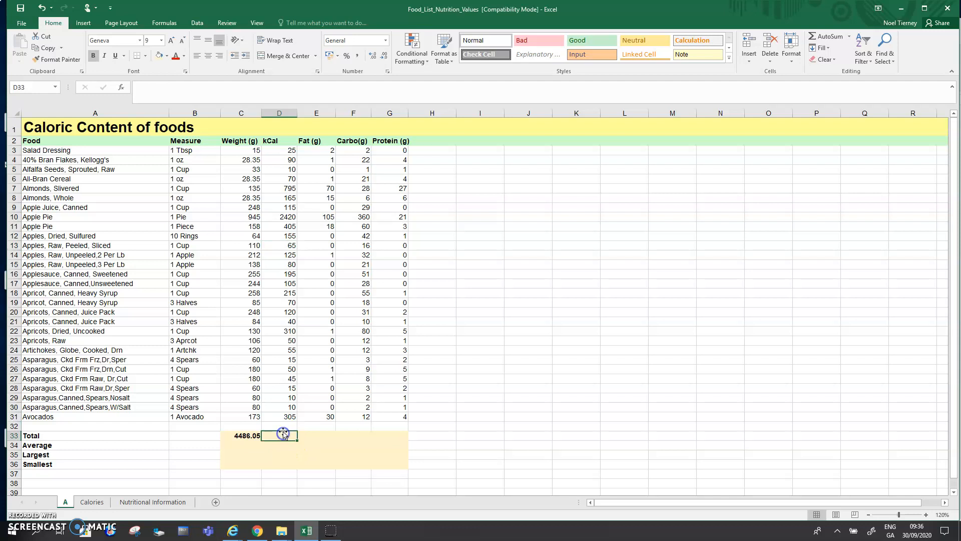
# Step: Fill the weight total formula from C33 through G33 to total the kCal, Fat, Carbo and Protein columns
pyautogui.click(244, 435)
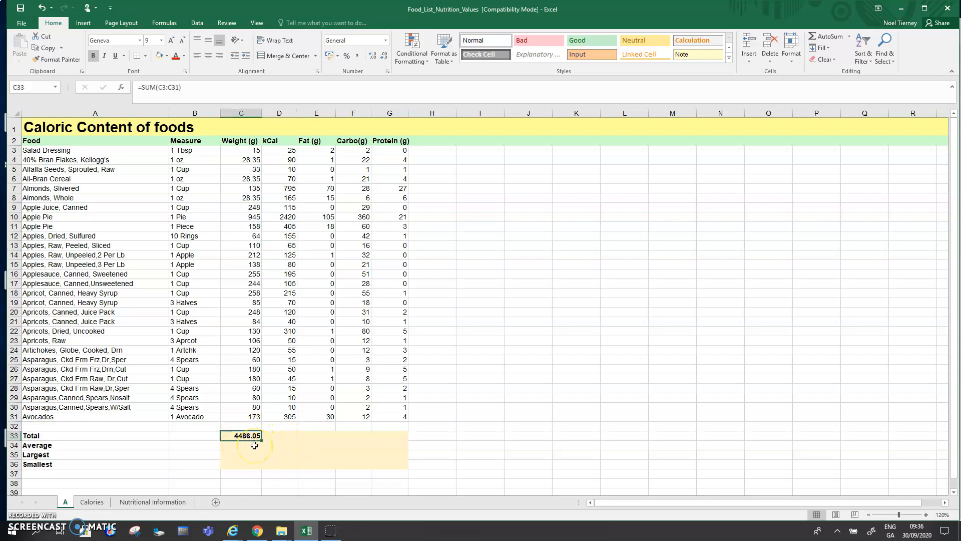
pyautogui.moveTo(261, 440); pyautogui.dragTo(265, 441)
pyautogui.moveTo(264, 439); pyautogui.dragTo(405, 440)
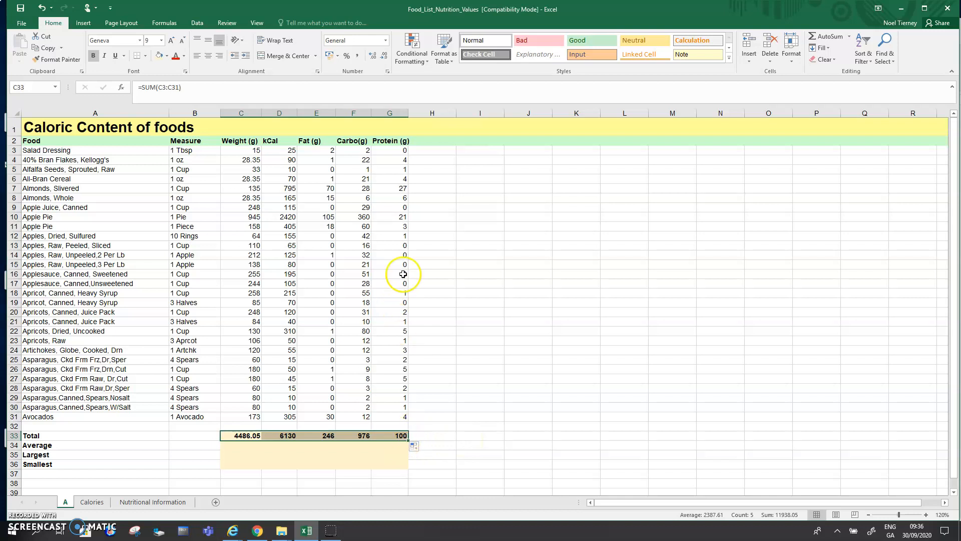
pyautogui.click(397, 160)
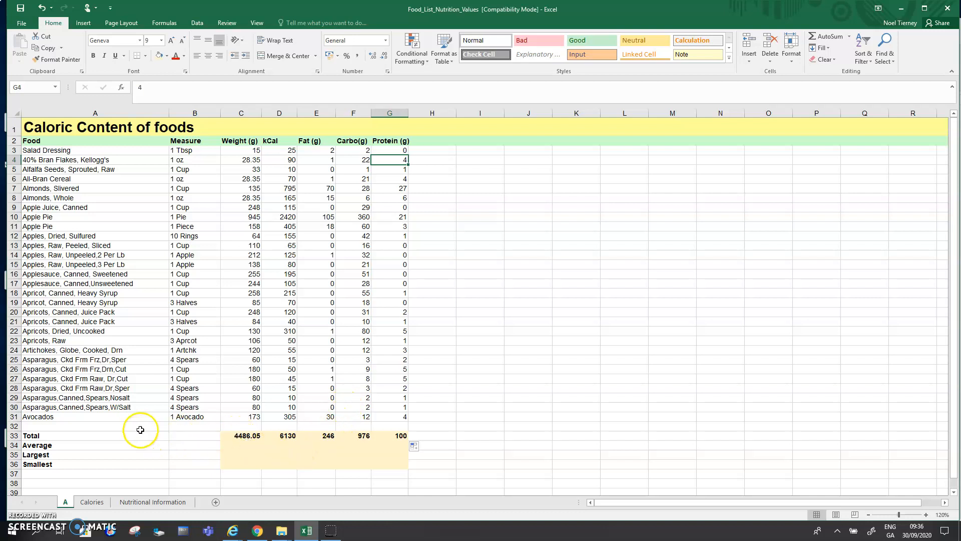
pyautogui.click(241, 431)
pyautogui.click(118, 433)
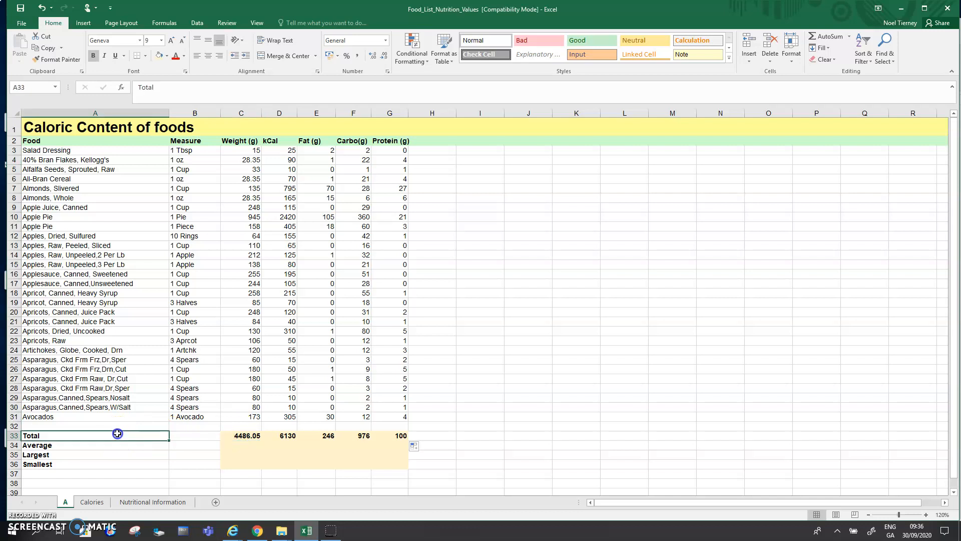
# Step: Calculate the average weight in C34 with the AutoSum Average function over the food rows C3:C31, leaving out the total
pyautogui.click(239, 445)
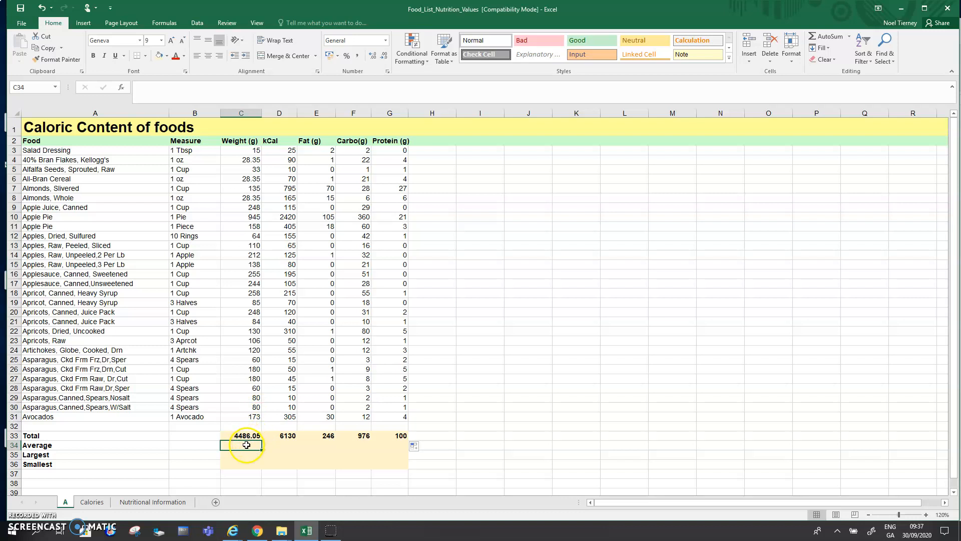
pyautogui.moveTo(243, 151); pyautogui.dragTo(252, 438)
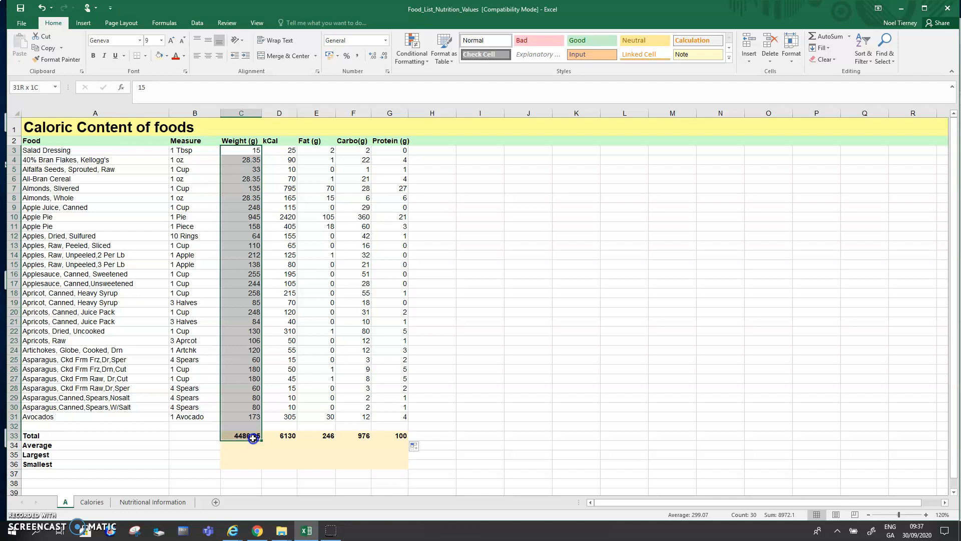
pyautogui.moveTo(253, 436); pyautogui.dragTo(254, 418)
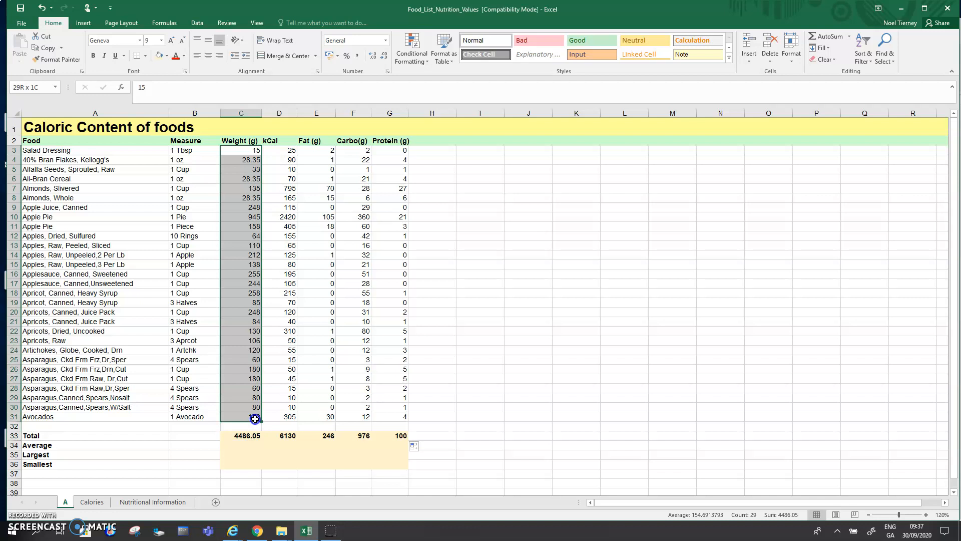
pyautogui.moveTo(254, 418); pyautogui.dragTo(255, 418)
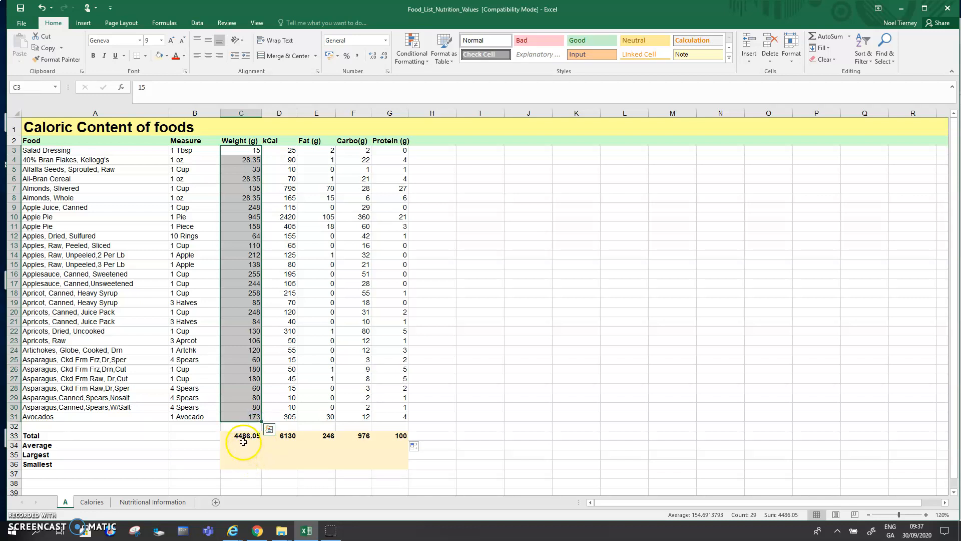
pyautogui.click(244, 445)
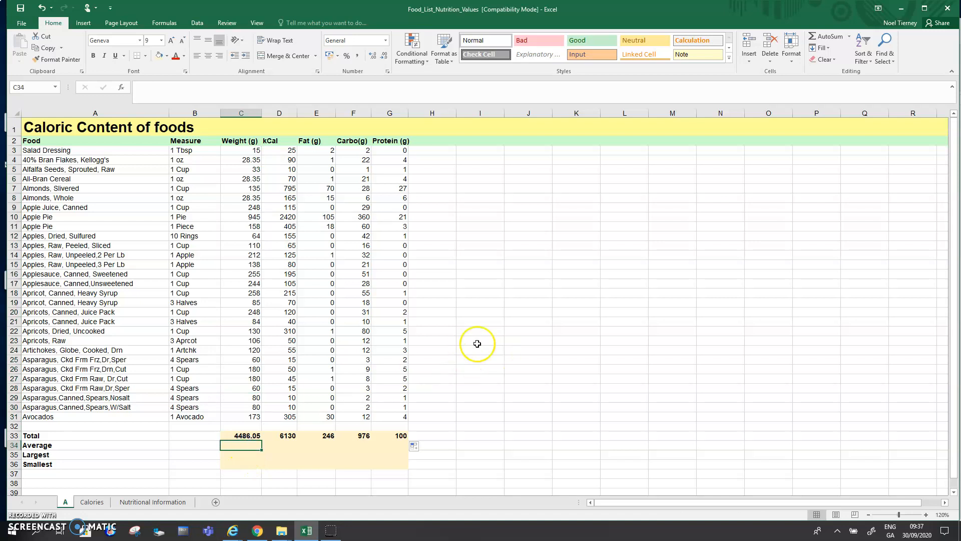
pyautogui.click(849, 39)
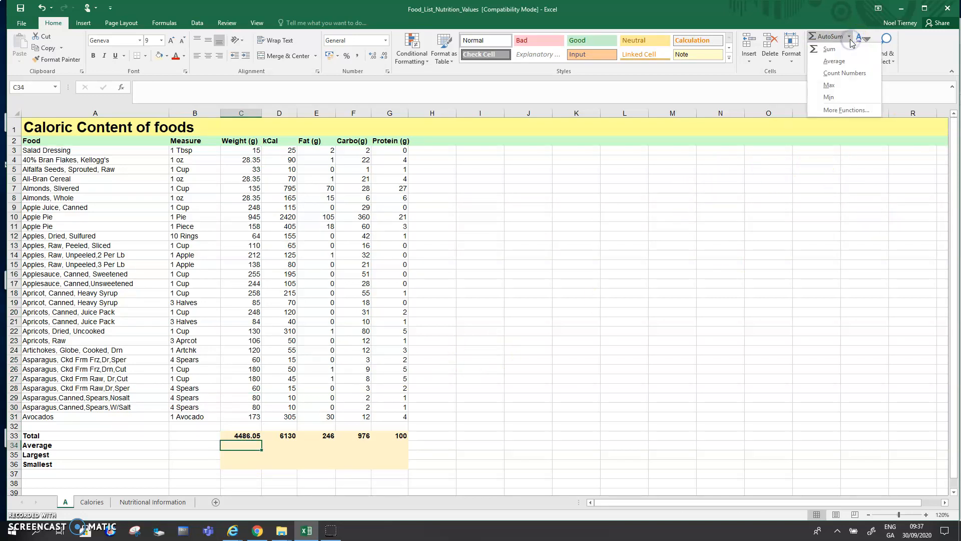
pyautogui.click(837, 64)
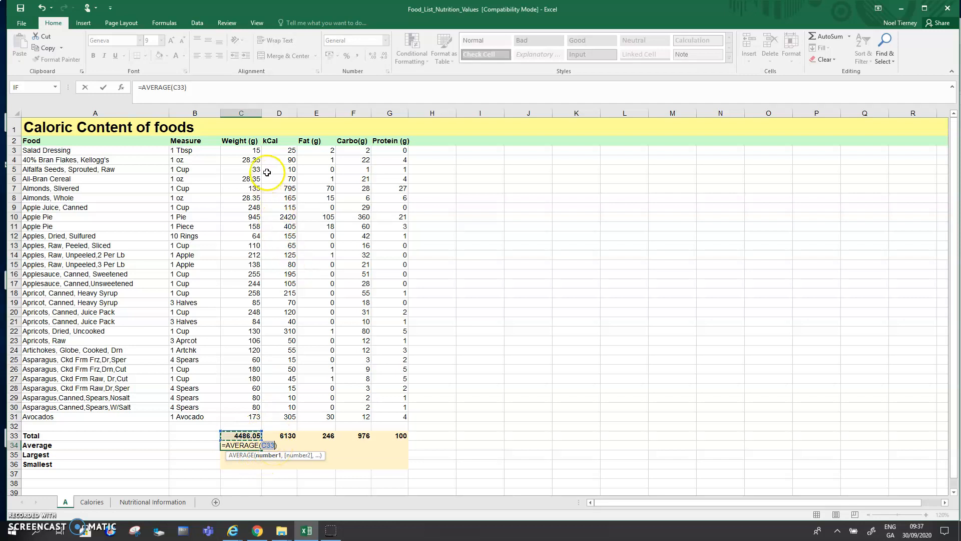
pyautogui.moveTo(257, 153); pyautogui.dragTo(255, 414)
pyautogui.press('Return')
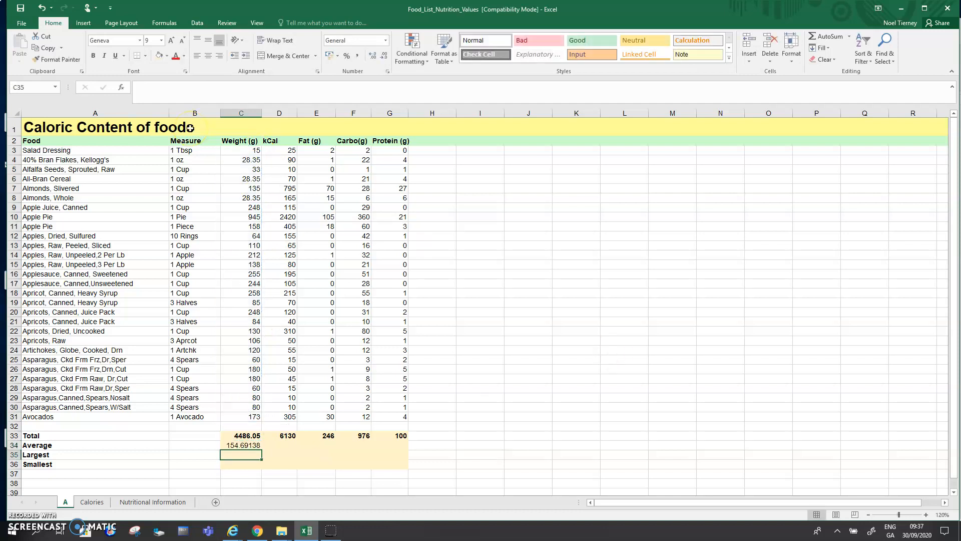
# Step: Make the Average, Largest and Smallest result cells C34:C36 in the Weight column bold
pyautogui.moveTo(245, 445); pyautogui.dragTo(249, 462)
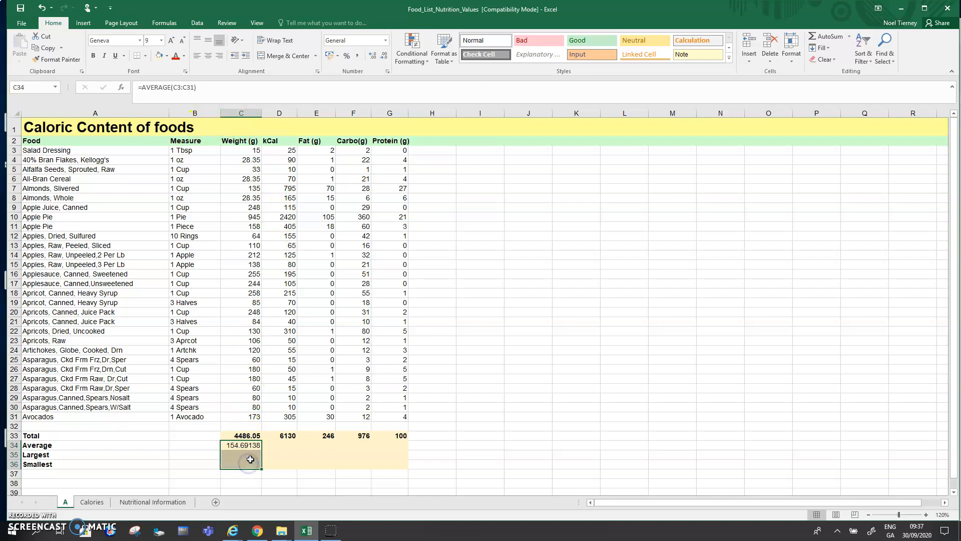
pyautogui.click(275, 458)
pyautogui.click(245, 445)
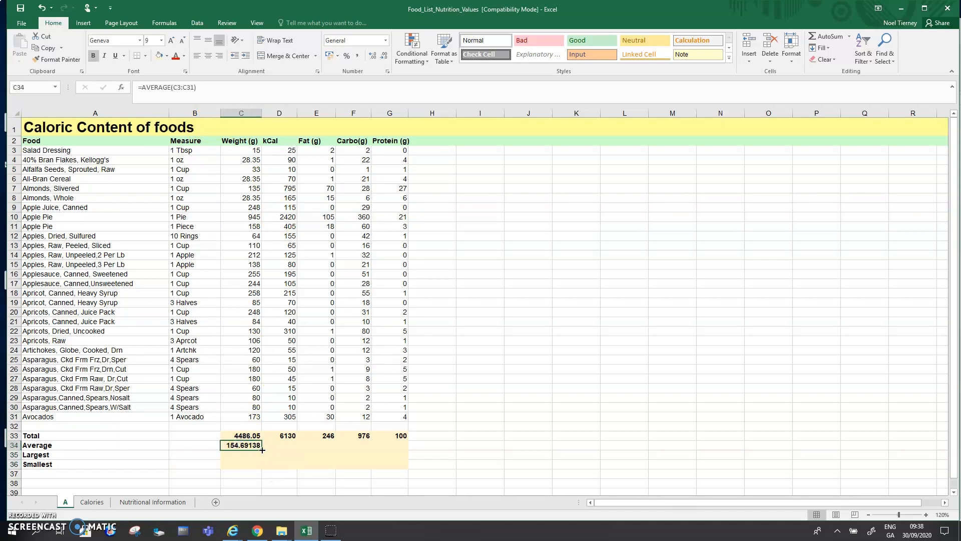
pyautogui.click(251, 434)
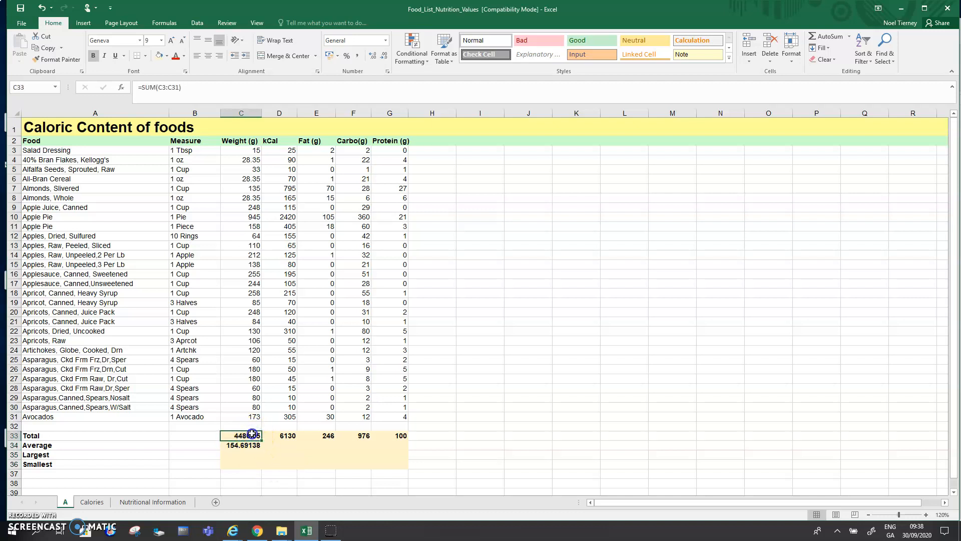
pyautogui.click(247, 447)
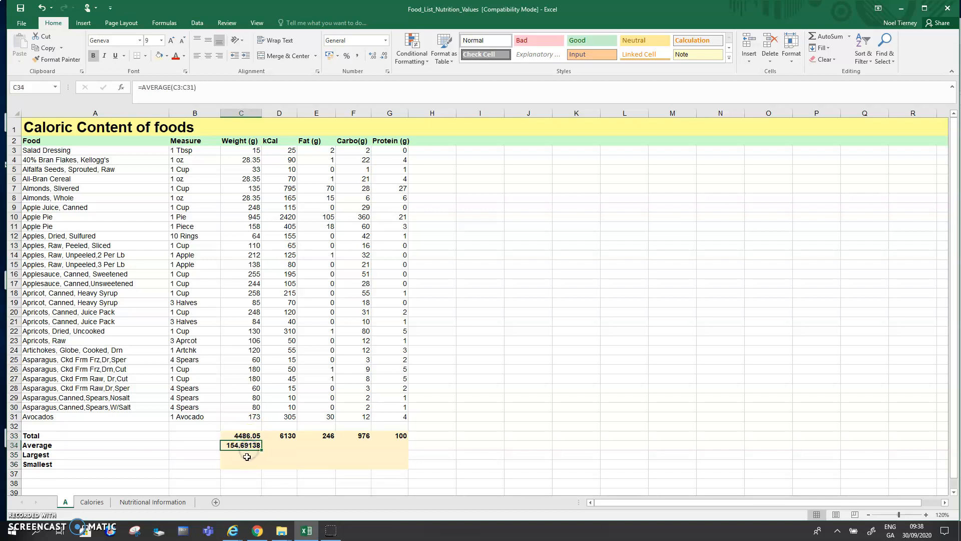
# Step: Find the largest weight in C35 with the AutoSum Max function over the range C3:C31
pyautogui.click(245, 455)
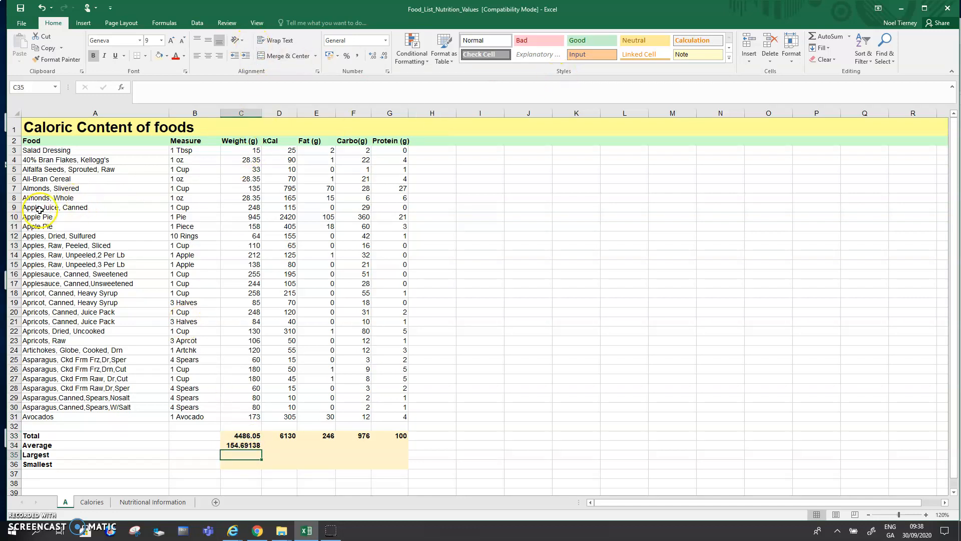
pyautogui.click(192, 23)
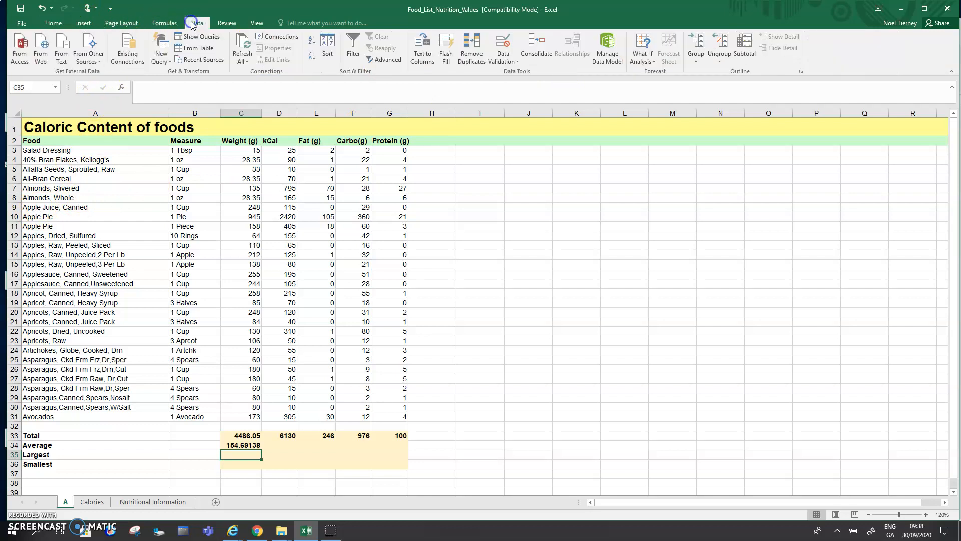
pyautogui.click(48, 23)
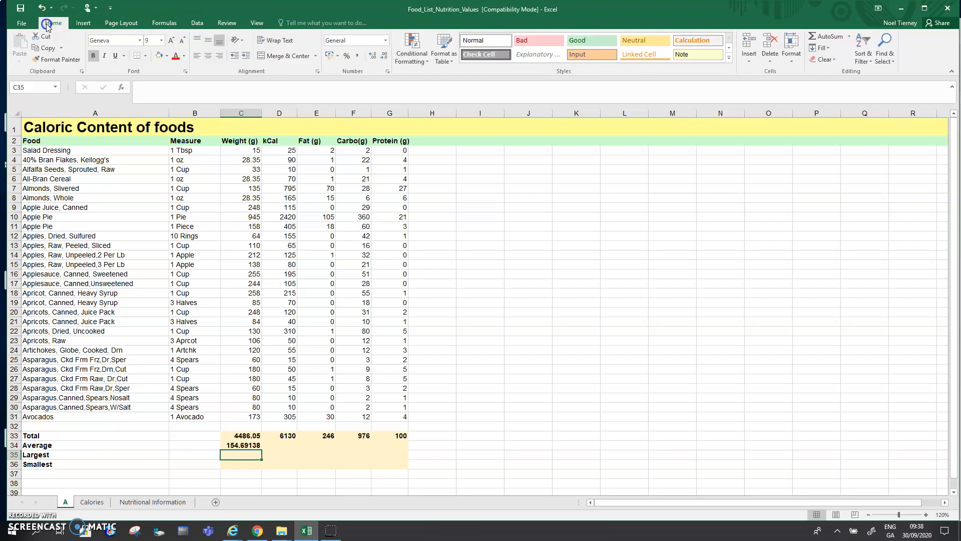
pyautogui.click(850, 38)
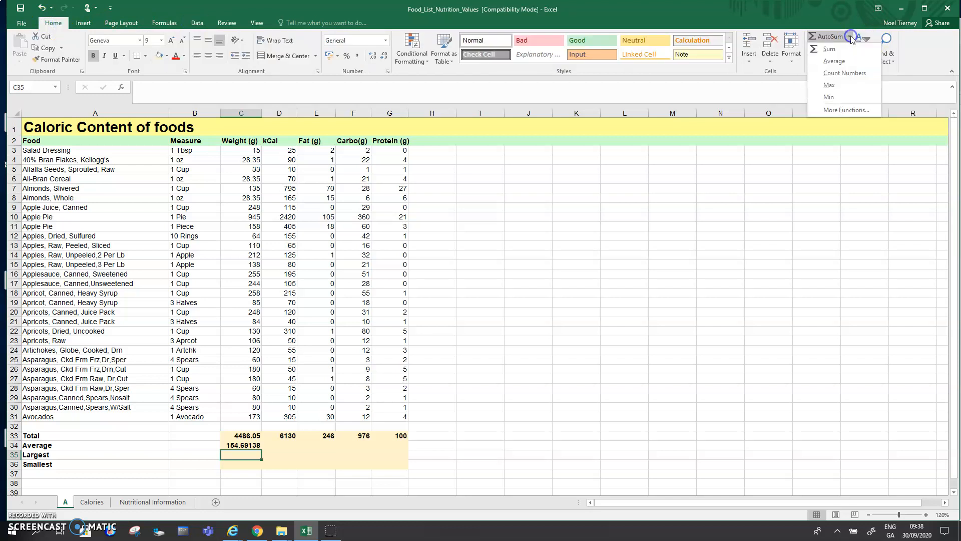
pyautogui.click(826, 83)
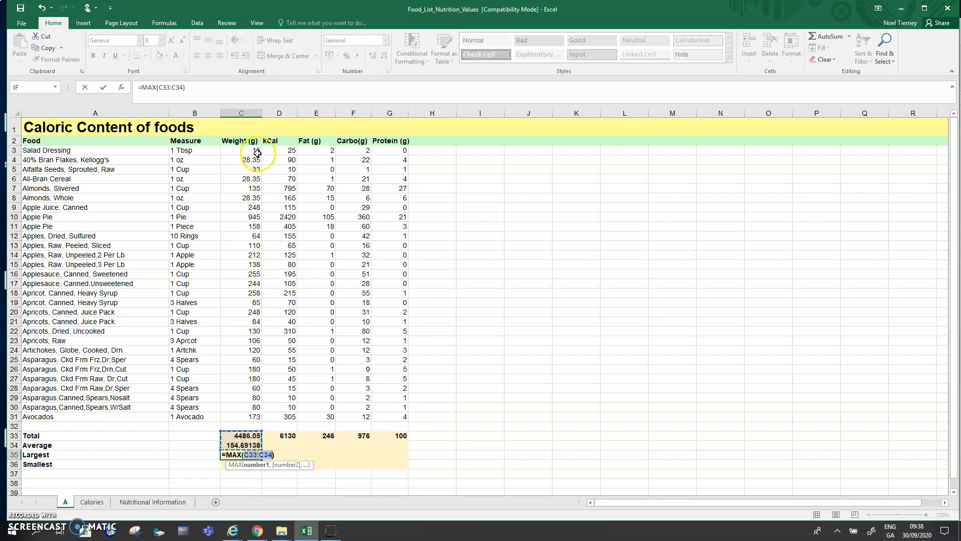
pyautogui.moveTo(251, 150); pyautogui.dragTo(258, 420)
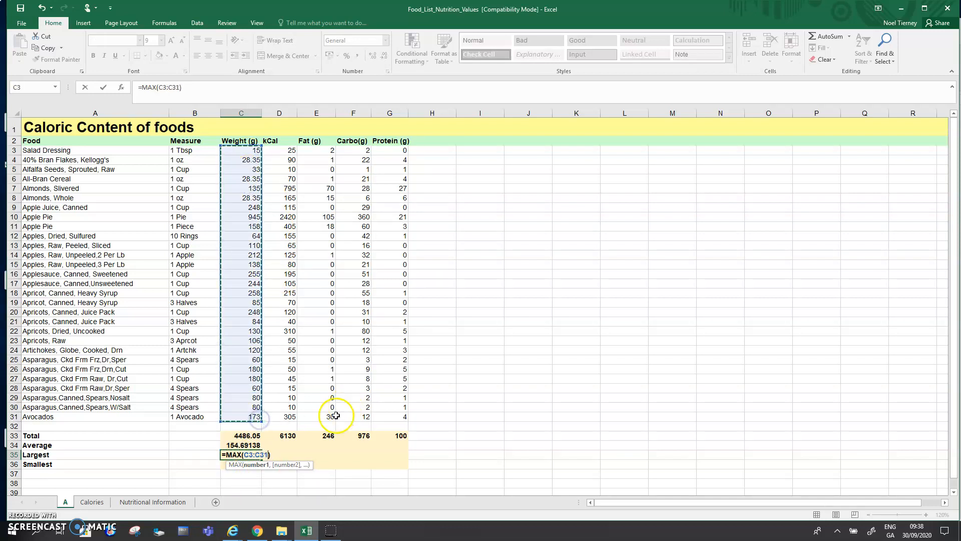
pyautogui.press('Return')
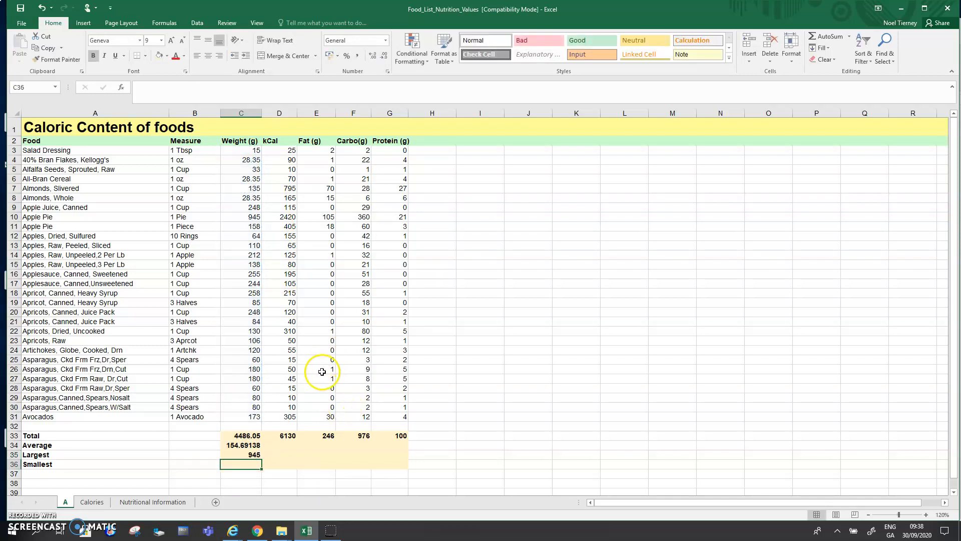
pyautogui.click(254, 455)
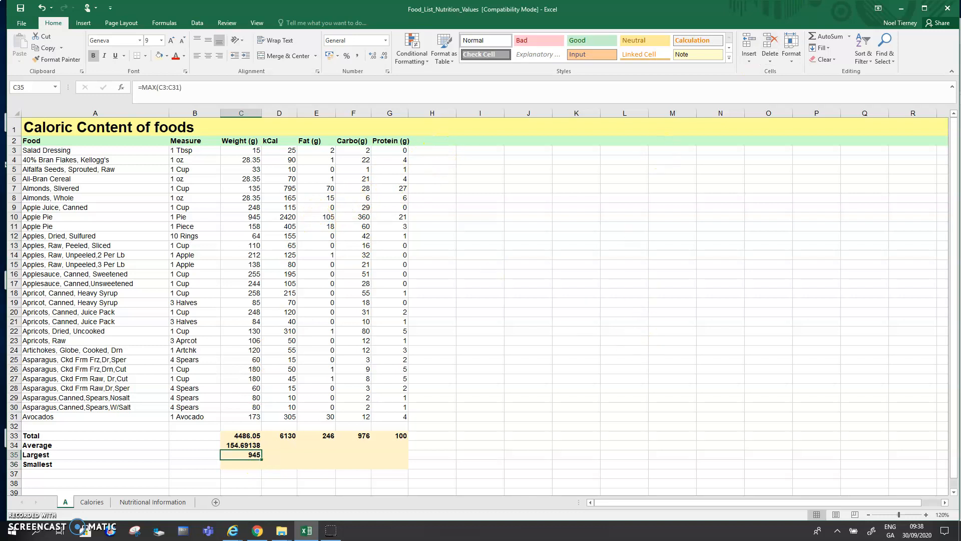
pyautogui.click(849, 36)
pyautogui.click(838, 100)
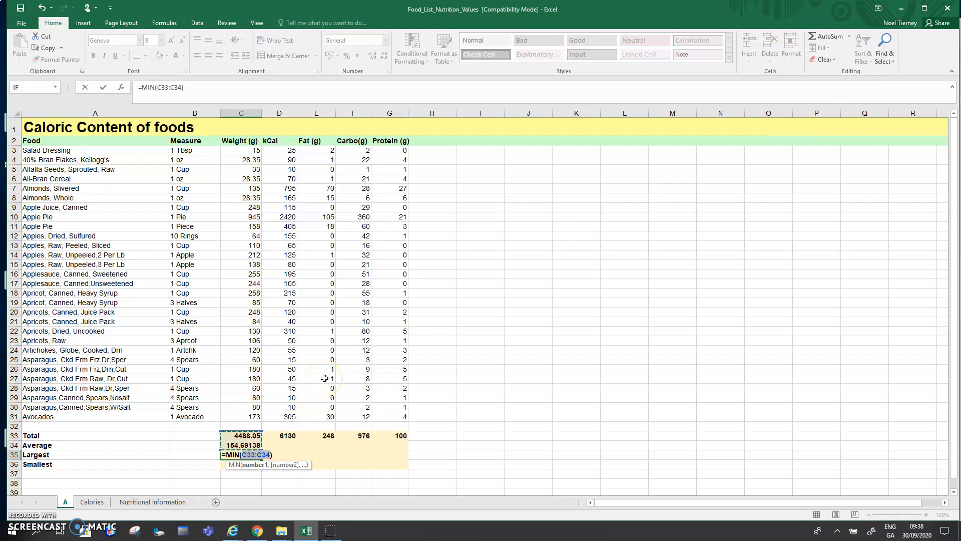
pyautogui.press('Escape')
# Step: Find the smallest weight in C36 with the AutoSum Min function over the range C3:C31
pyautogui.click(246, 464)
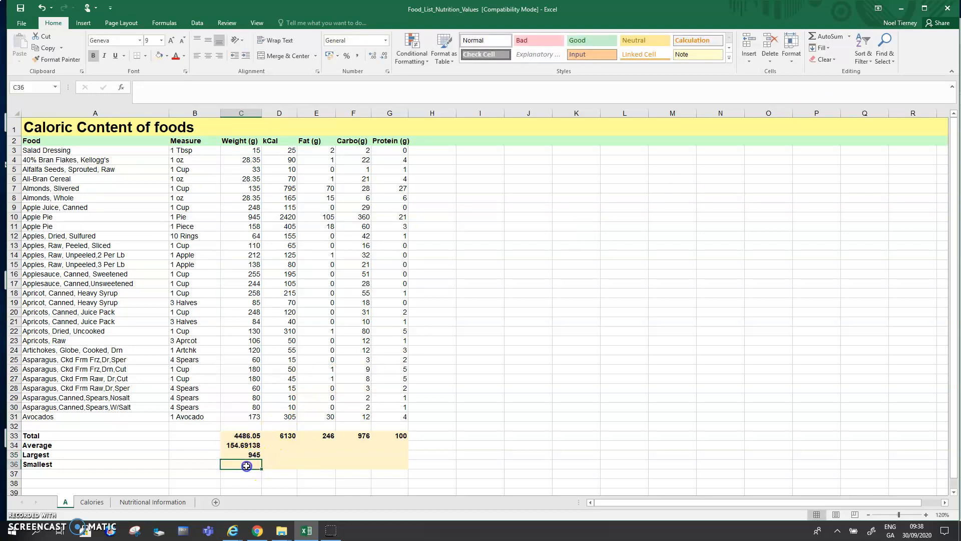
pyautogui.click(249, 454)
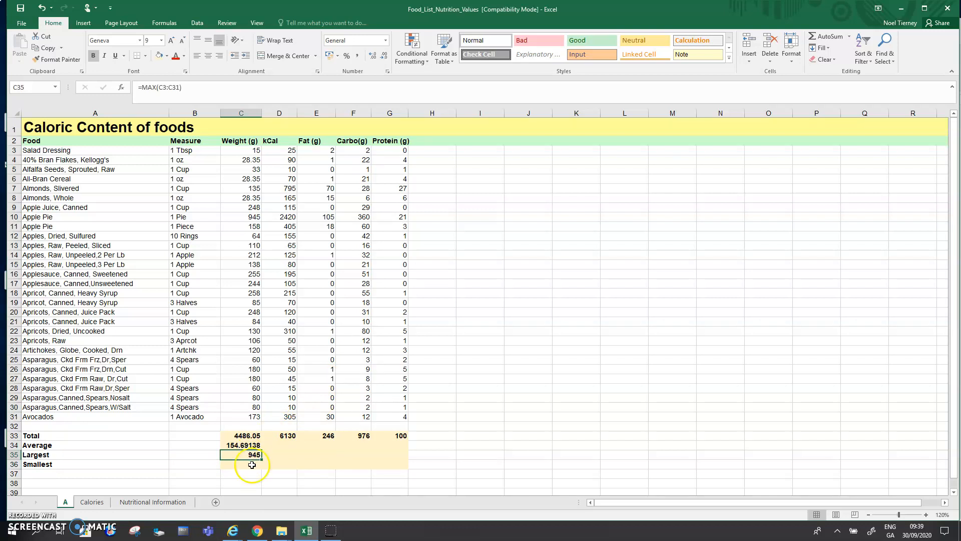
pyautogui.click(251, 465)
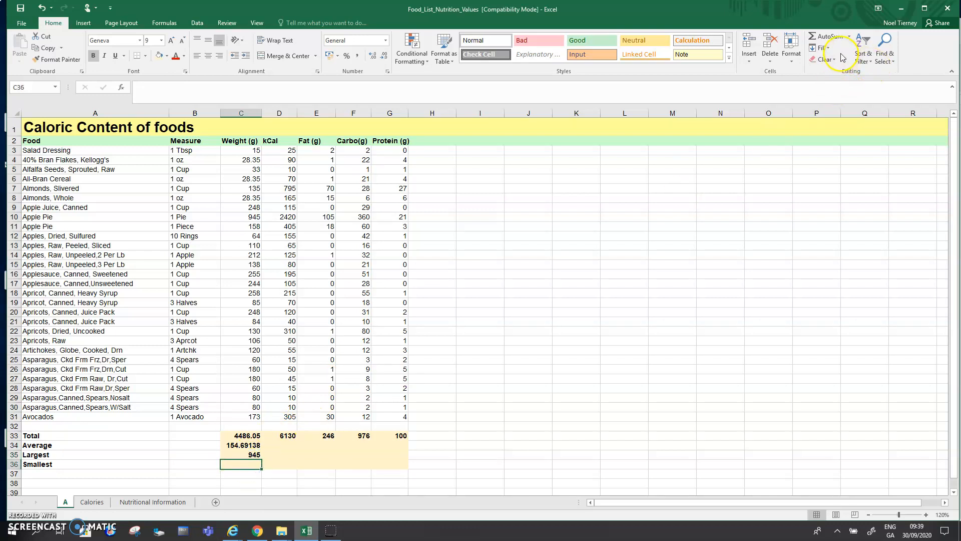
pyautogui.click(849, 37)
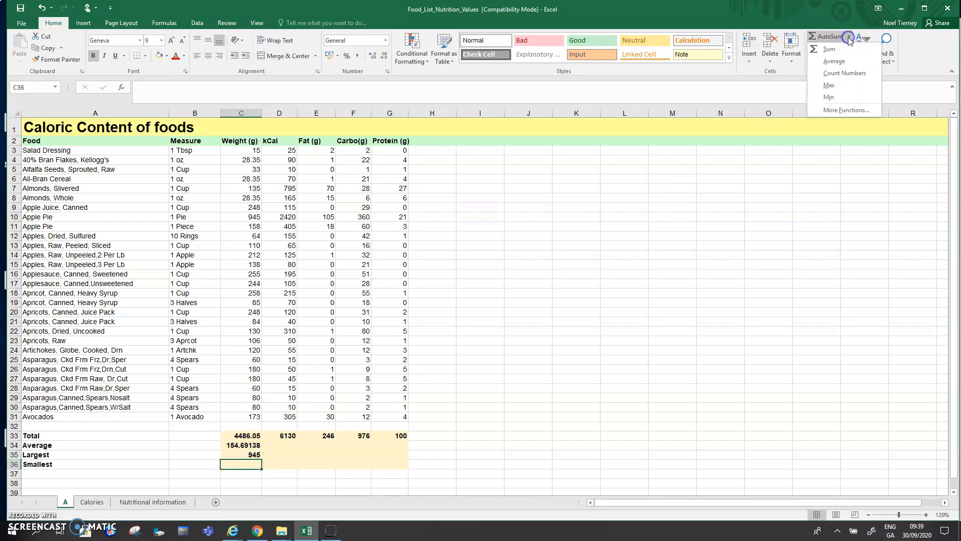
pyautogui.click(836, 98)
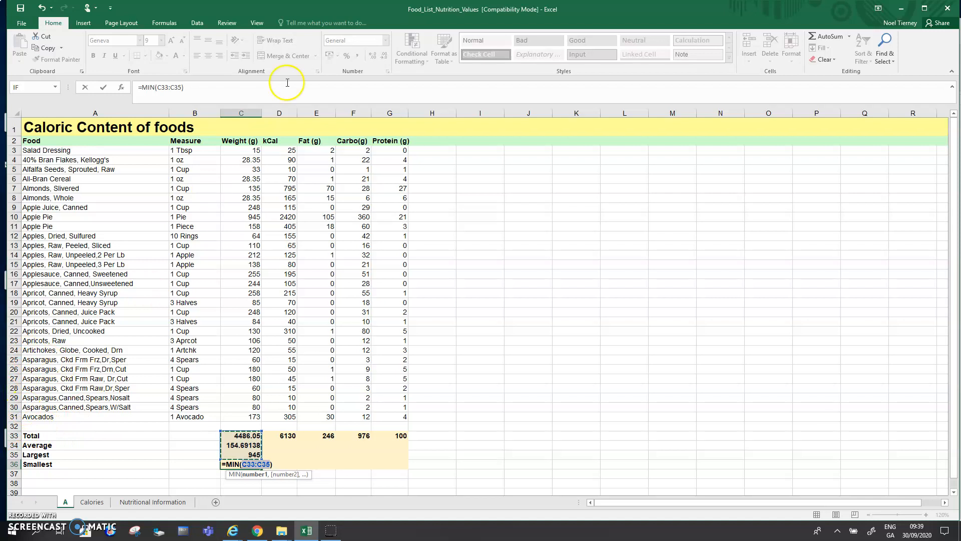
pyautogui.moveTo(242, 150); pyautogui.dragTo(247, 412)
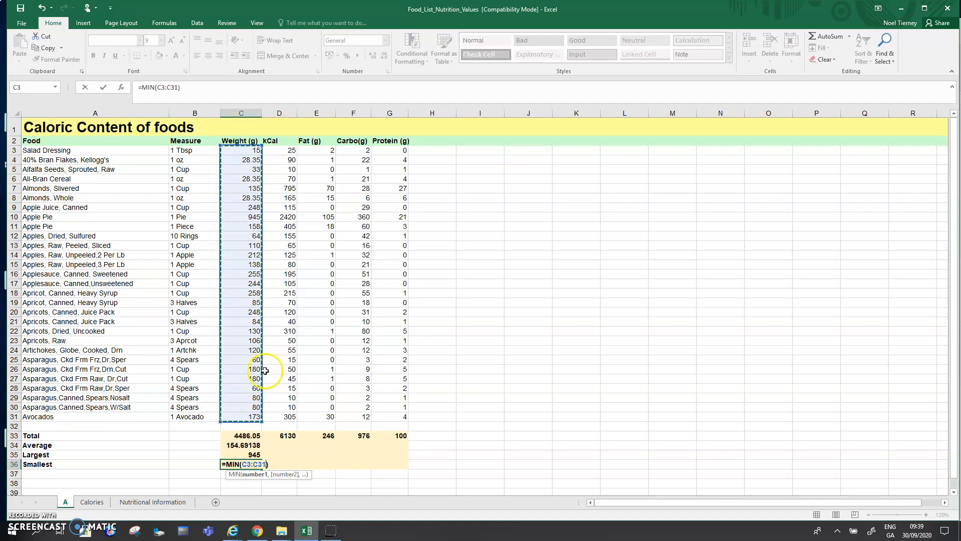
pyautogui.press('Return')
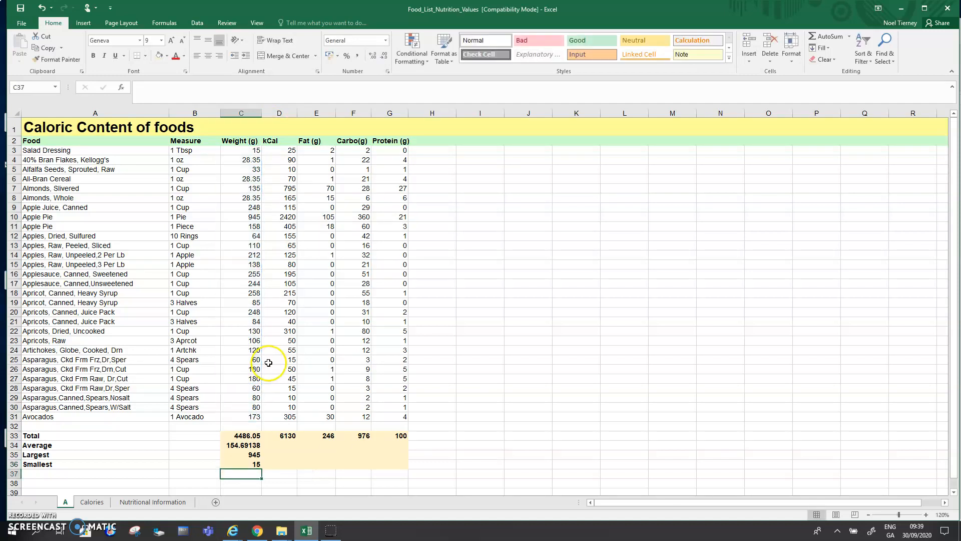
# Step: Fill the average formula from C34 through G34 and the largest-value formula from C35 through G35
pyautogui.click(249, 436)
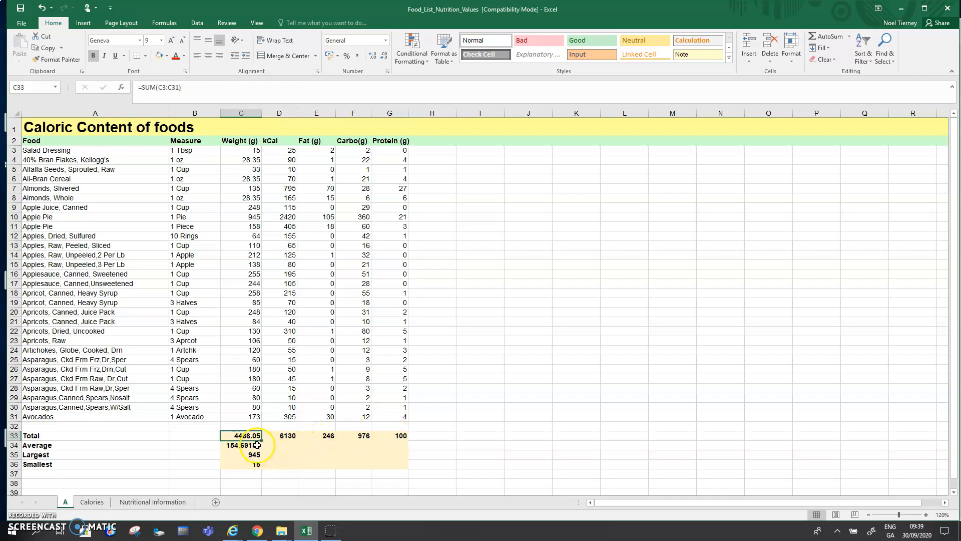
pyautogui.click(254, 444)
pyautogui.press('Down')
pyautogui.press('Down')
pyautogui.press('Down')
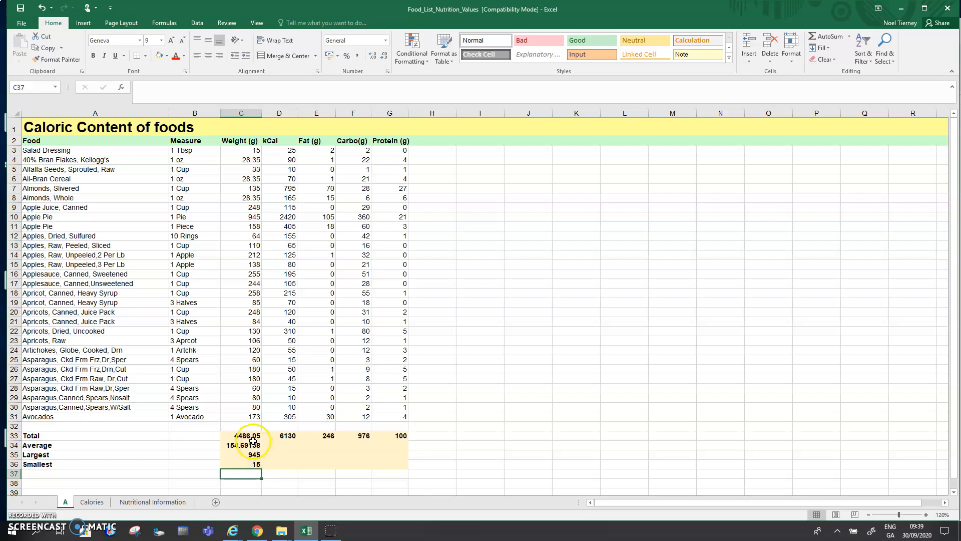
pyautogui.click(249, 445)
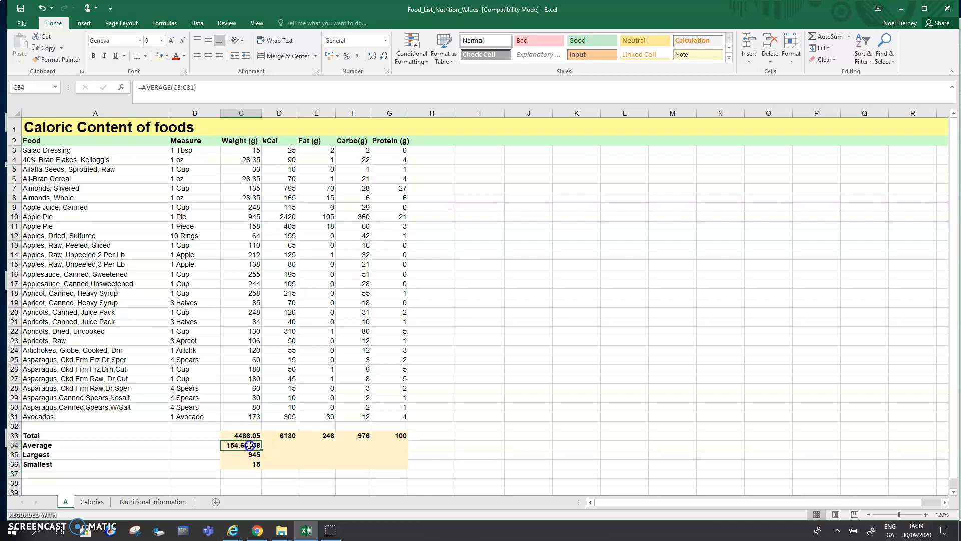
pyautogui.click(266, 451)
pyautogui.click(249, 444)
pyautogui.moveTo(261, 448); pyautogui.dragTo(398, 450)
pyautogui.click(250, 456)
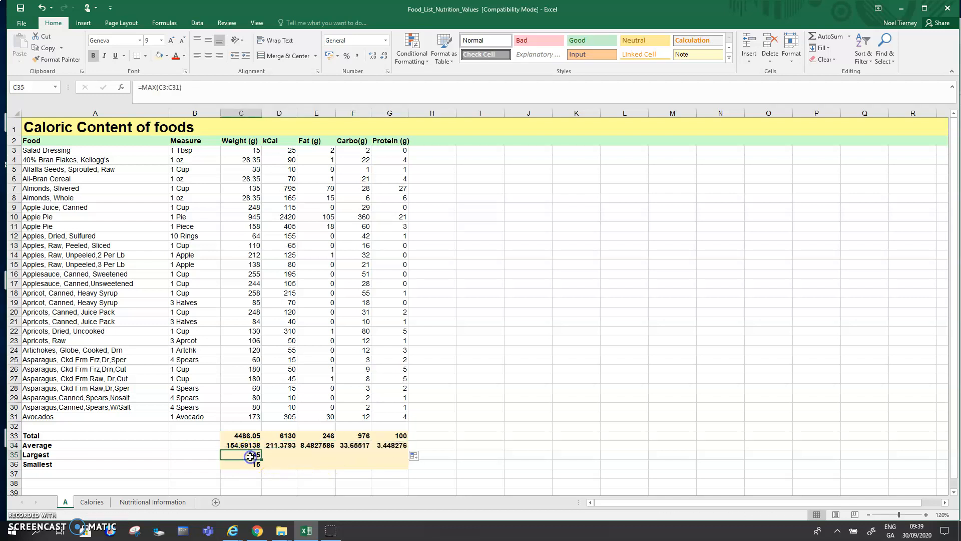
pyautogui.moveTo(261, 458); pyautogui.dragTo(413, 461)
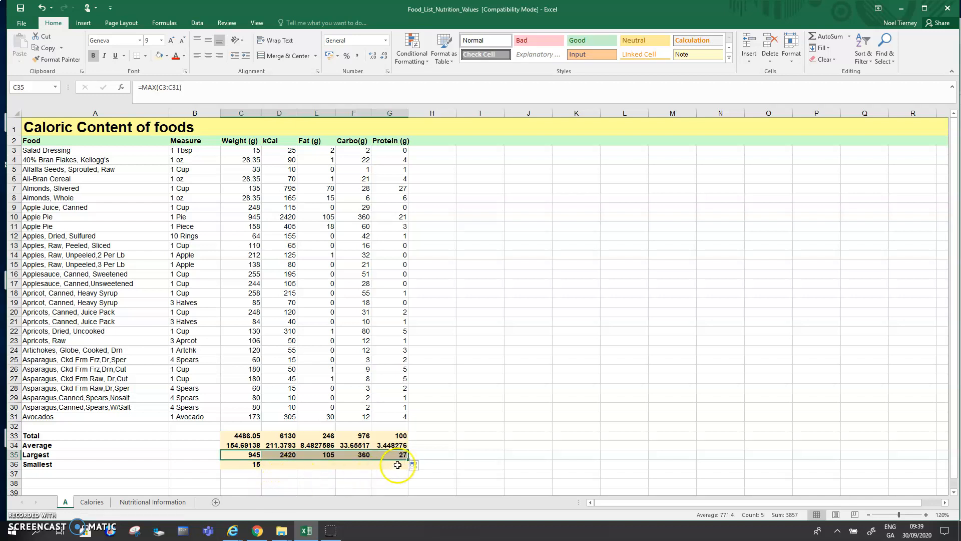
# Step: Clear the copied average and largest formulas from D34:G35, keeping the weight results in column C
pyautogui.click(417, 445)
pyautogui.moveTo(280, 446); pyautogui.dragTo(379, 454)
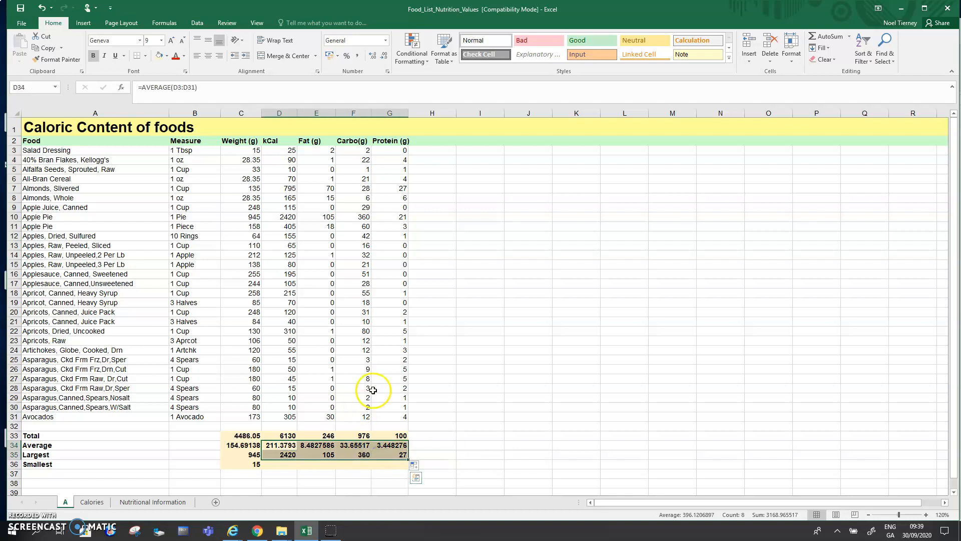
pyautogui.press('Delete')
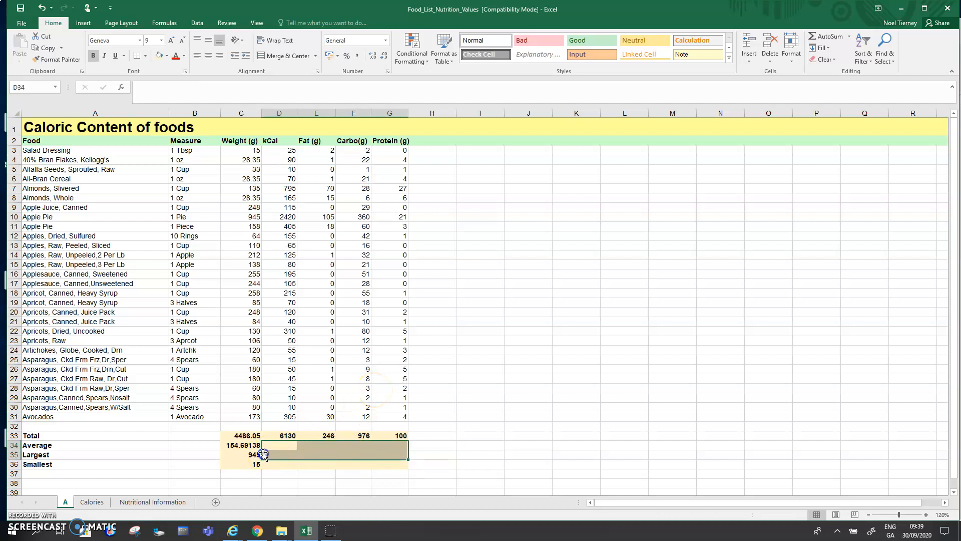
# Step: Fill the average, largest and smallest formulas from C34:C36 across to column G
pyautogui.click(244, 447)
pyautogui.moveTo(244, 450); pyautogui.dragTo(245, 463)
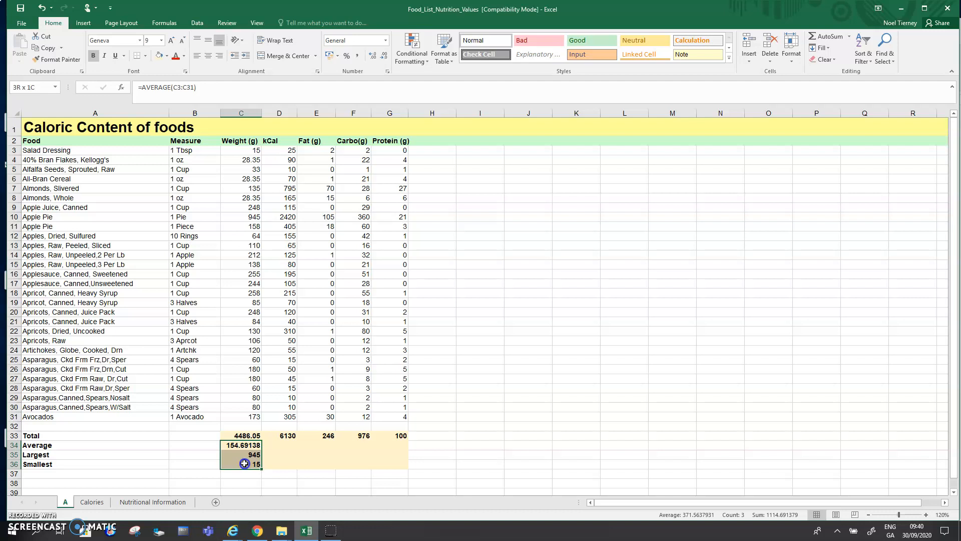
pyautogui.moveTo(244, 464); pyautogui.dragTo(245, 465)
pyautogui.click(262, 471)
pyautogui.click(247, 444)
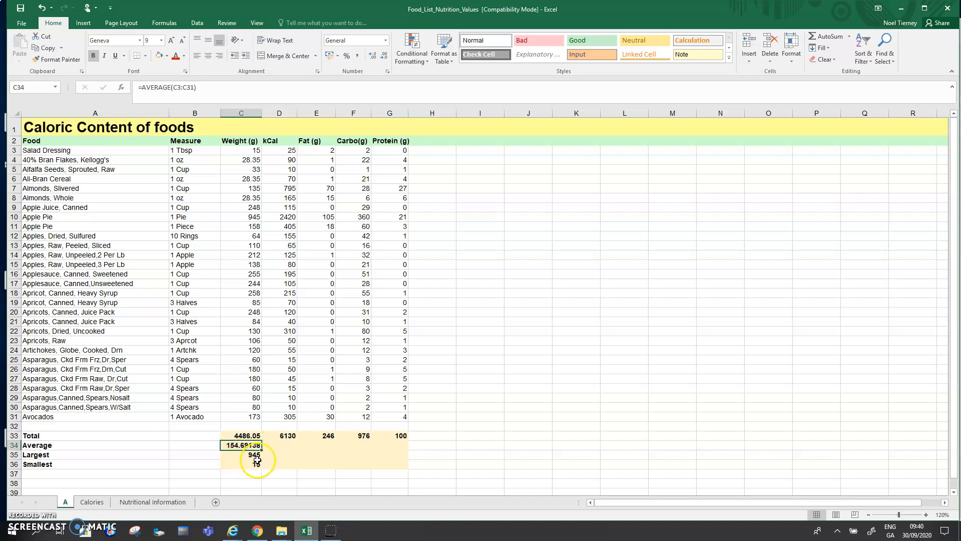
pyautogui.click(242, 444)
pyautogui.moveTo(242, 445); pyautogui.dragTo(397, 466)
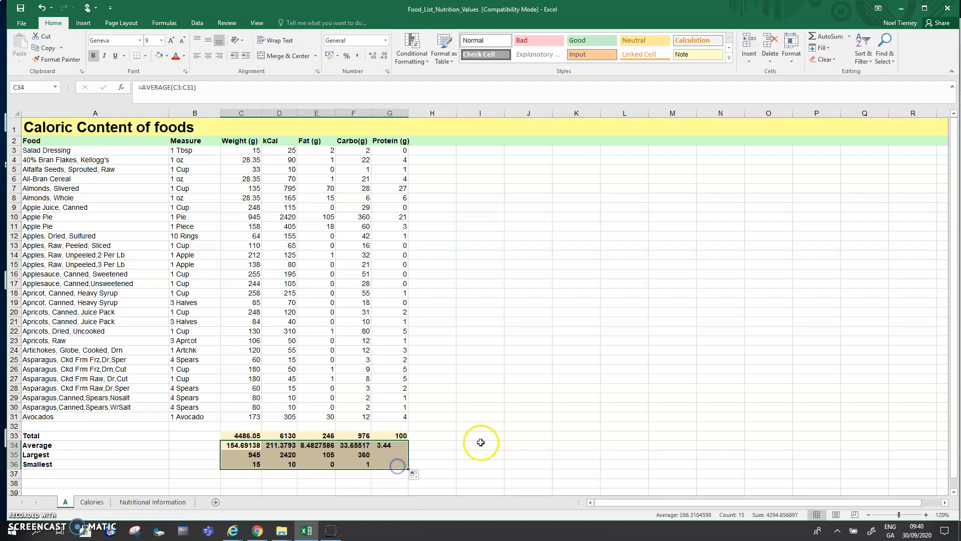
# Step: Check the total, average, largest and smallest formulas in the Protein column, G33 to G36
pyautogui.click(403, 436)
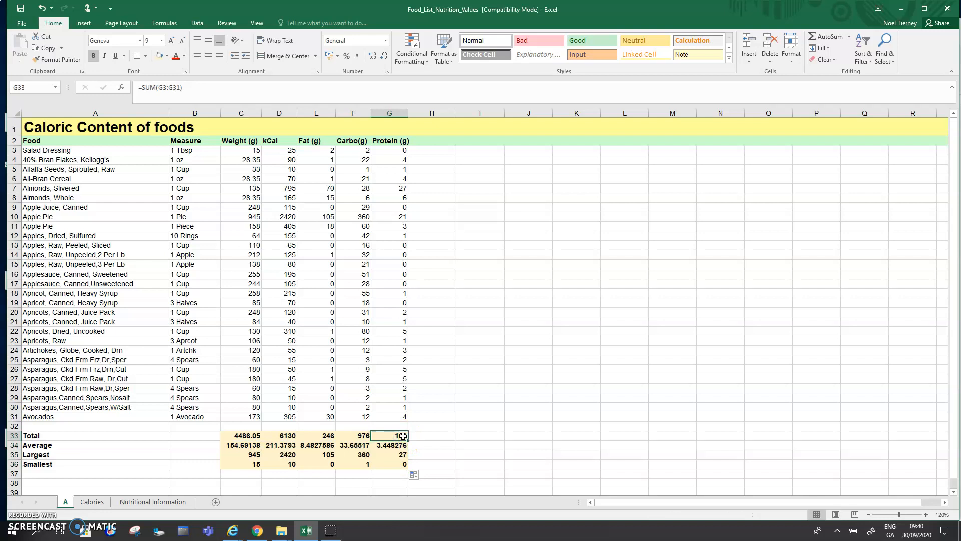
pyautogui.click(191, 89)
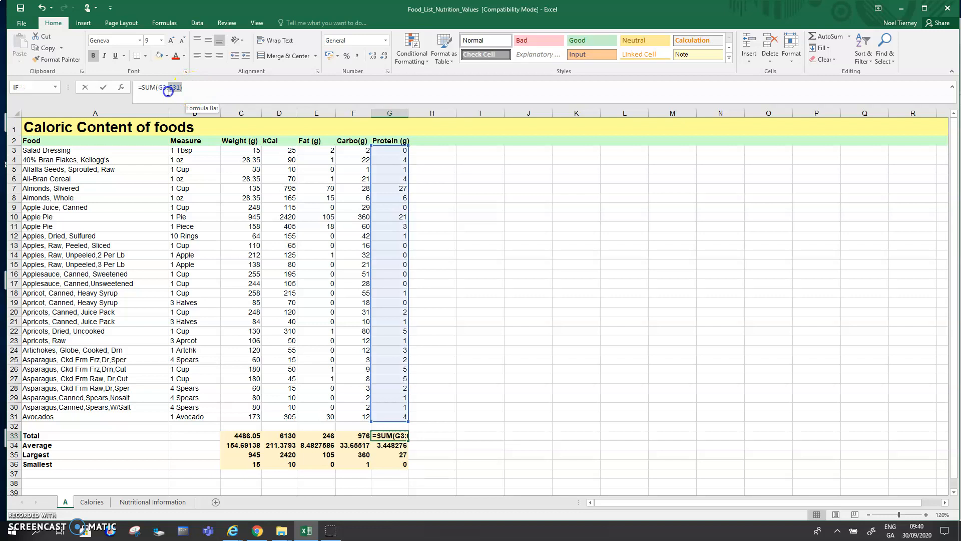
pyautogui.tripleClick(134, 93)
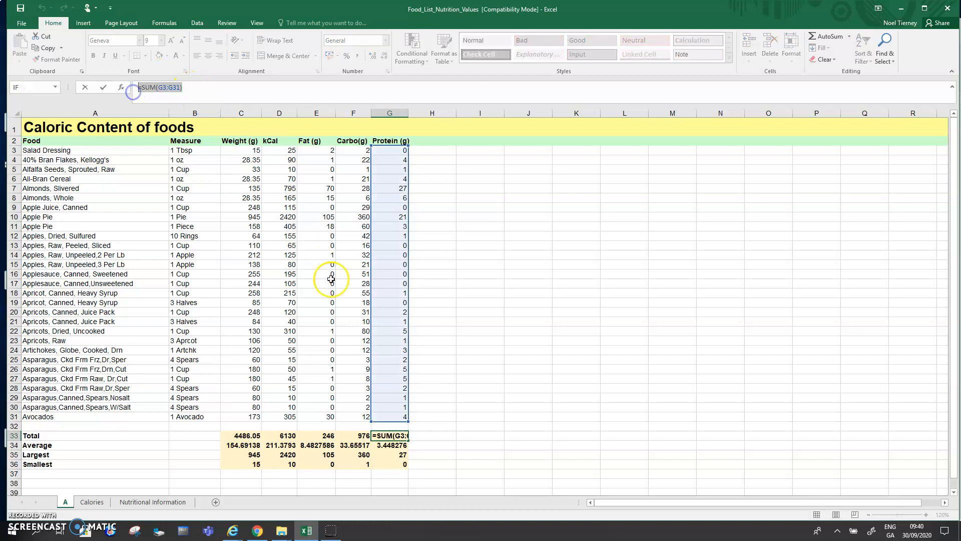
pyautogui.press('Escape')
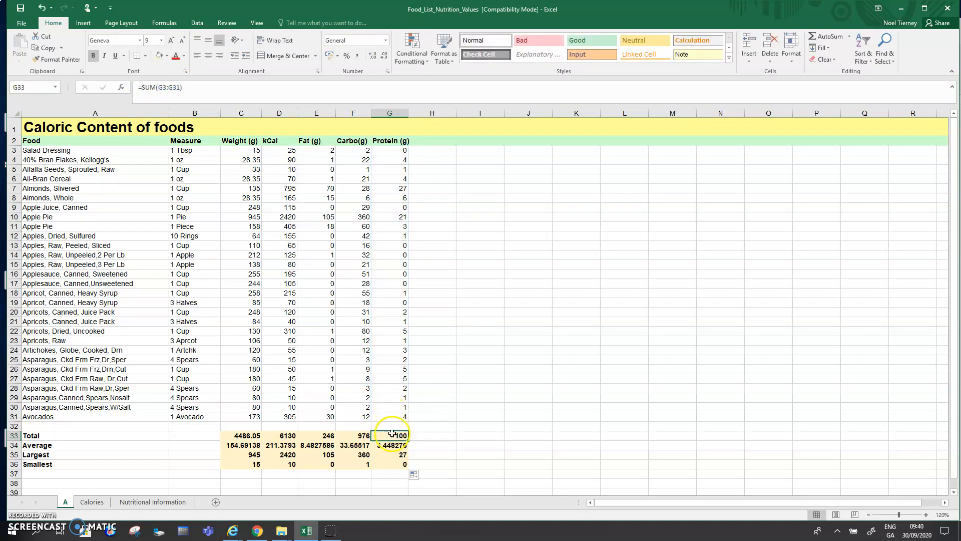
pyautogui.click(393, 445)
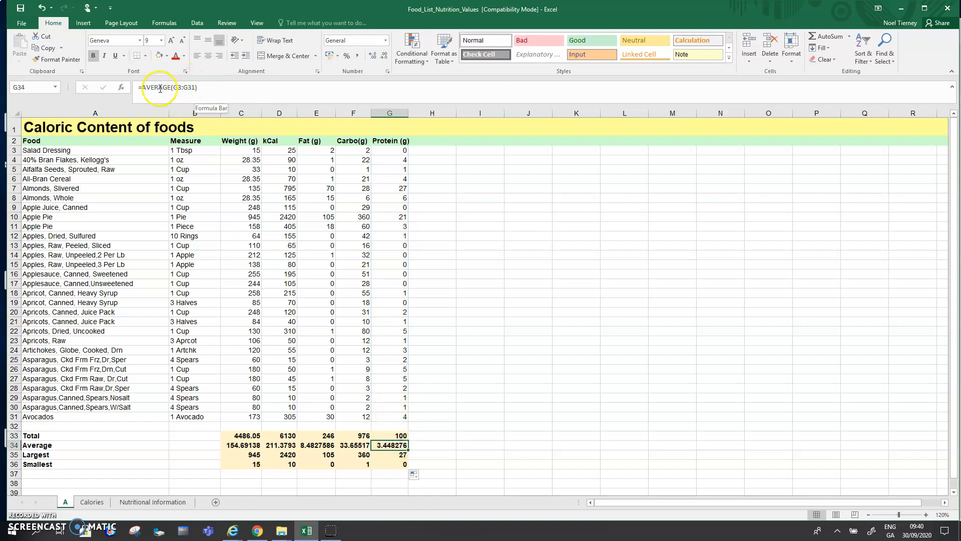
pyautogui.click(393, 454)
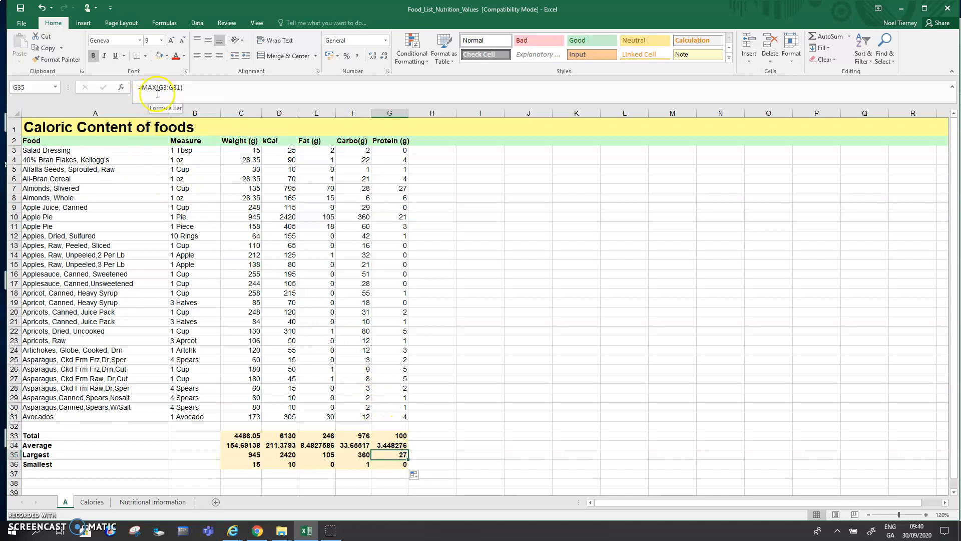
pyautogui.click(383, 463)
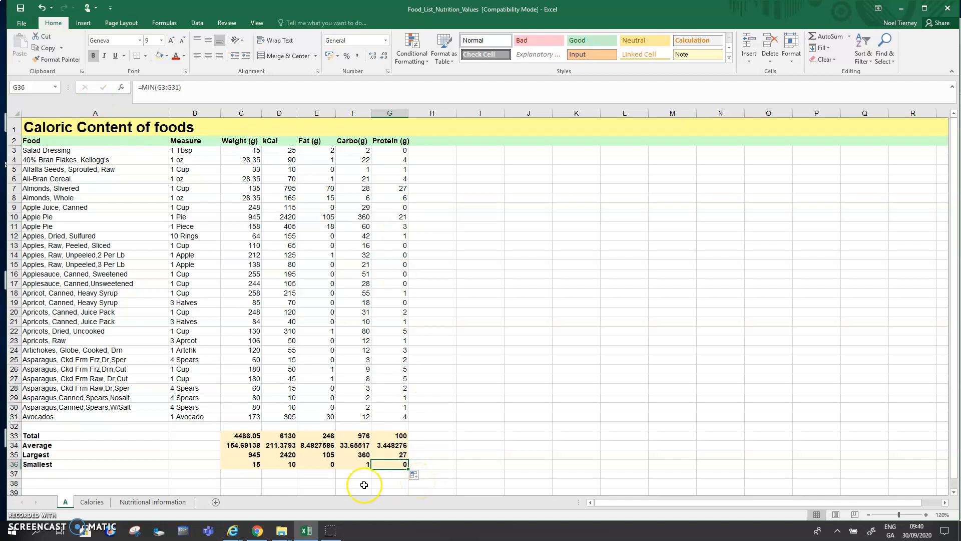
# Step: Try the Currency format with two decimal places and the € symbol on C33:G36, and undo it
pyautogui.click(246, 436)
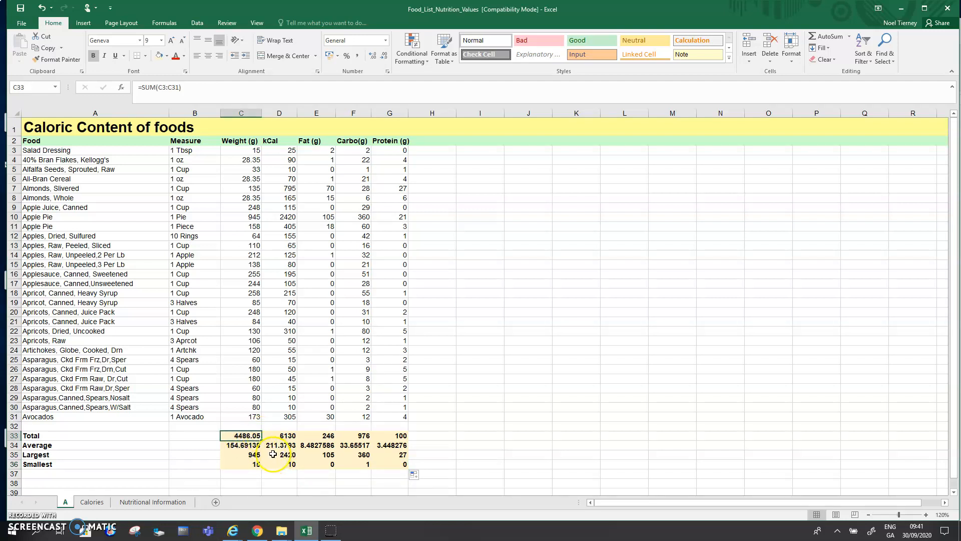
pyautogui.moveTo(240, 436); pyautogui.dragTo(384, 464)
pyautogui.rightClick(349, 445)
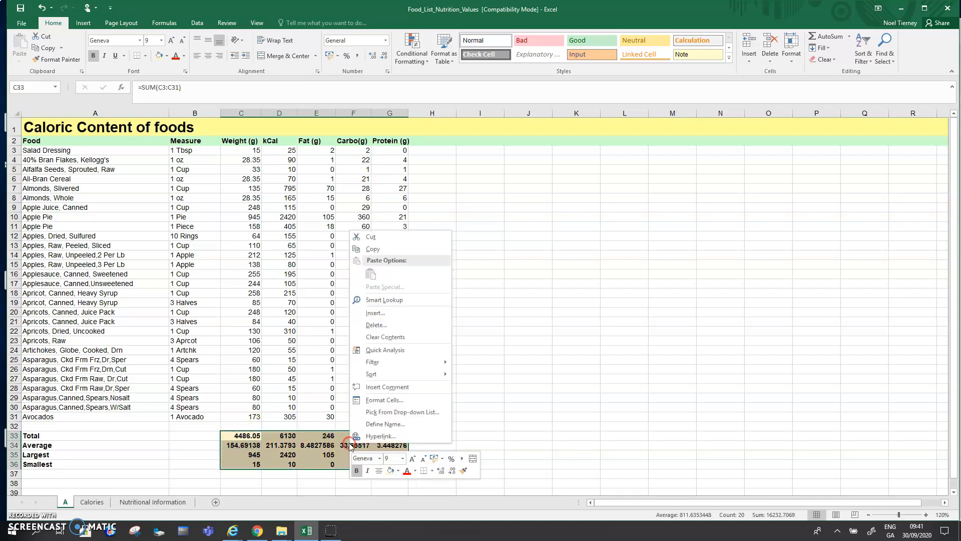
pyautogui.click(377, 399)
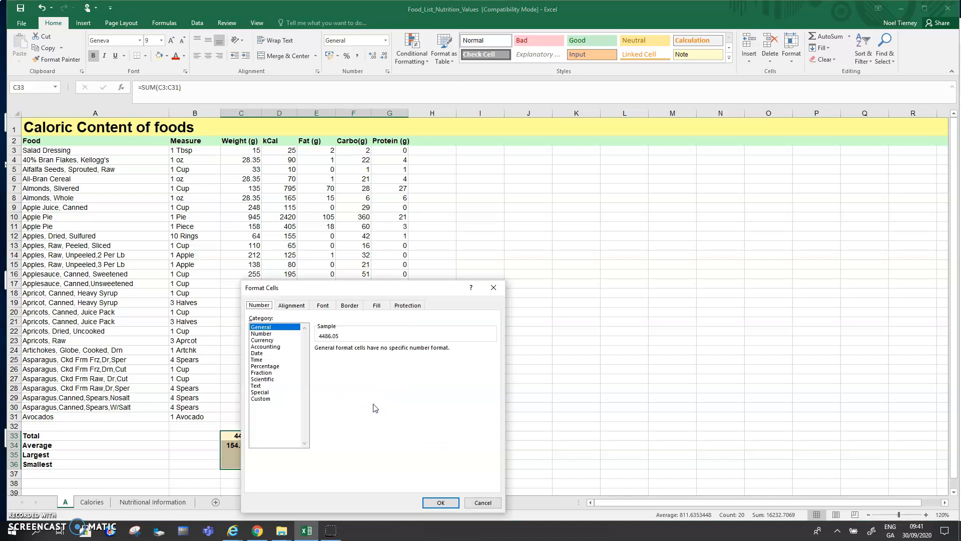
pyautogui.click(275, 340)
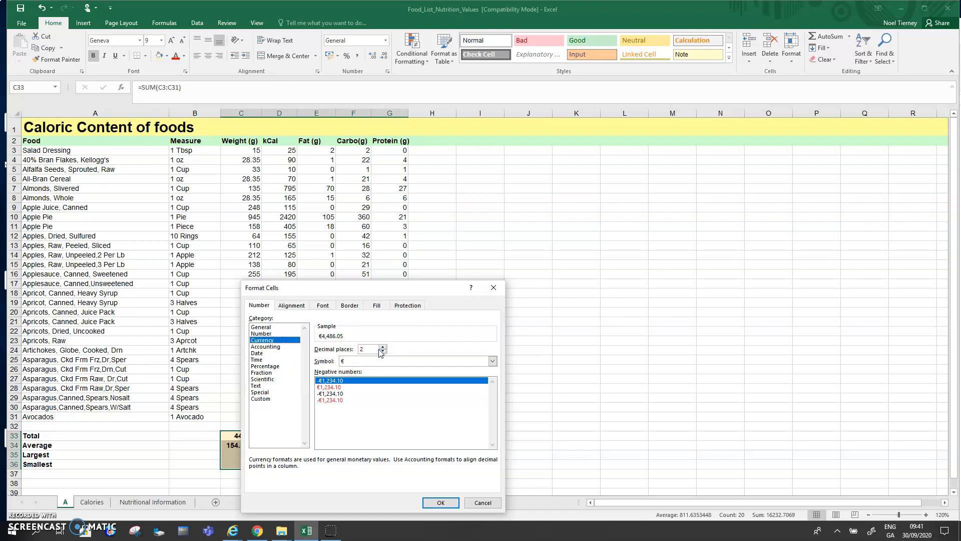
pyautogui.click(435, 495)
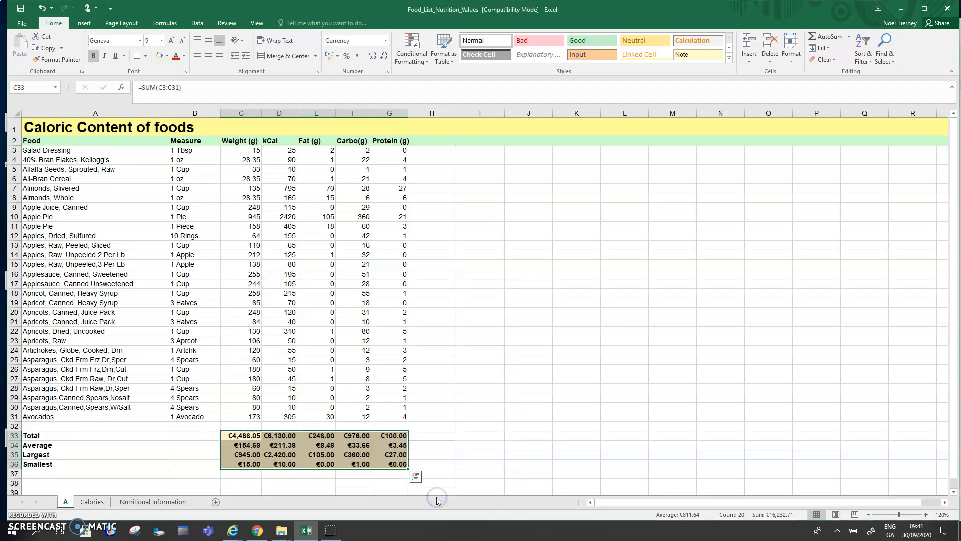
pyautogui.rightClick(351, 441)
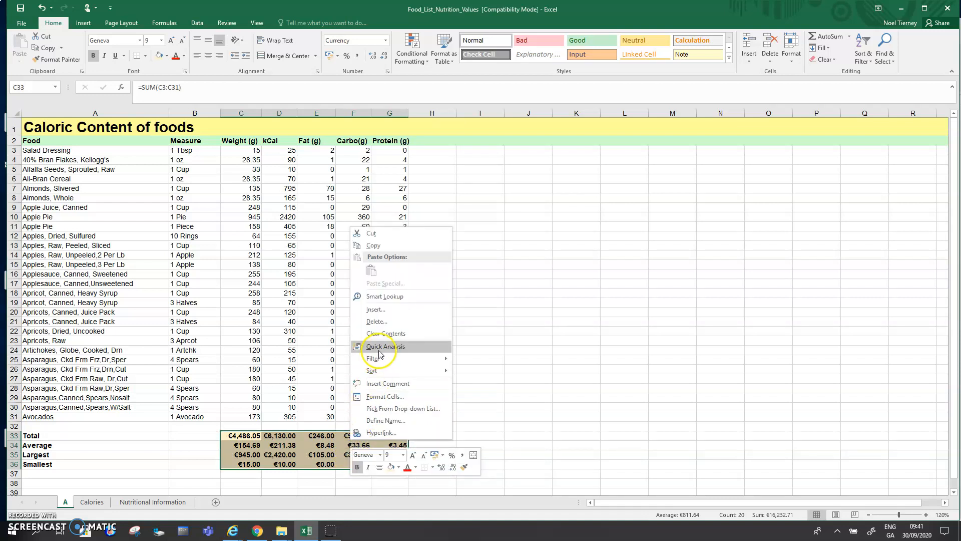
pyautogui.click(42, 9)
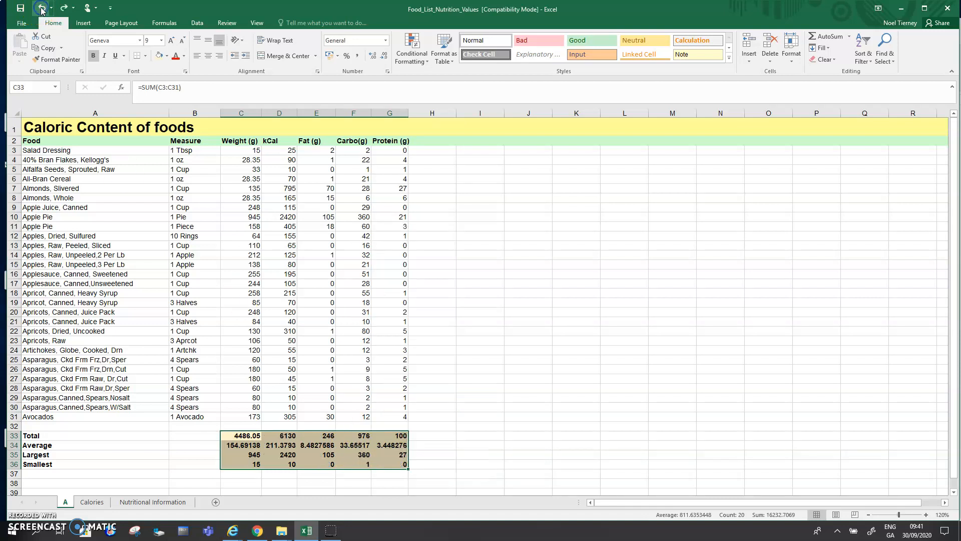
# Step: Format the summary results in C33:G36 as Number with two decimal places and no thousands separator
pyautogui.rightClick(309, 454)
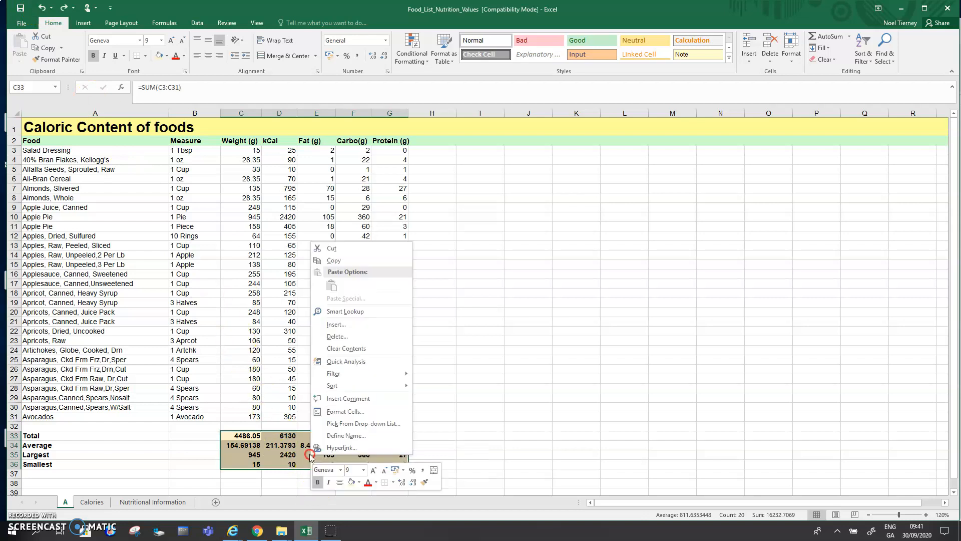
pyautogui.click(334, 411)
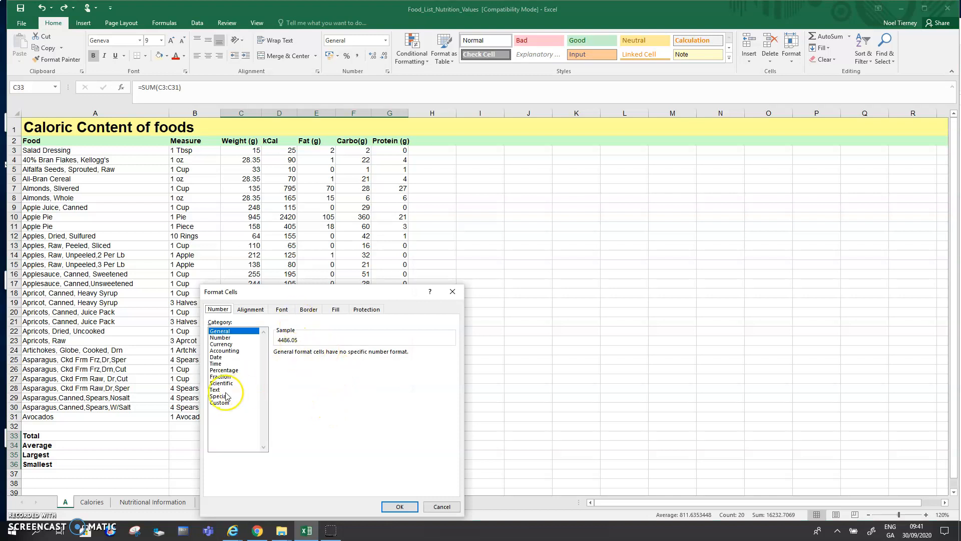
pyautogui.click(219, 338)
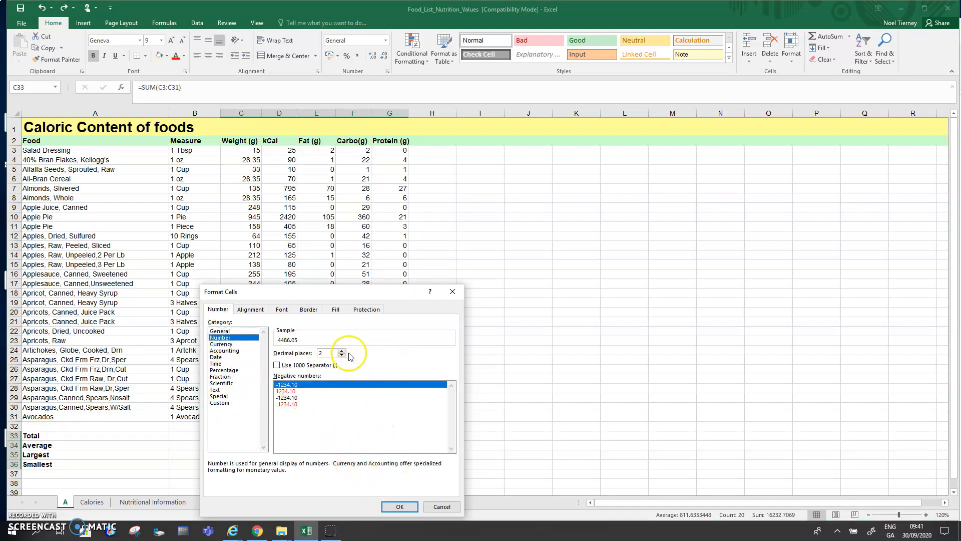
pyautogui.click(388, 504)
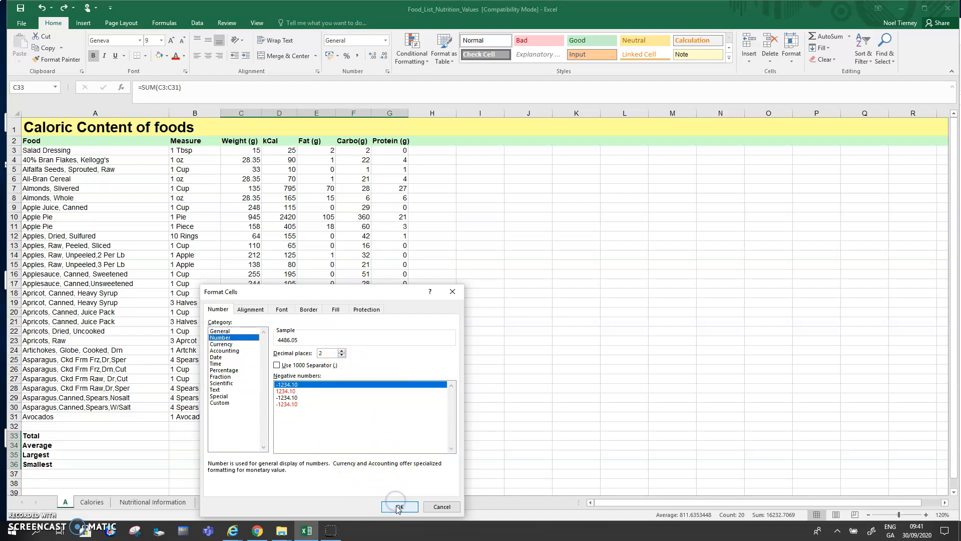
pyautogui.click(396, 506)
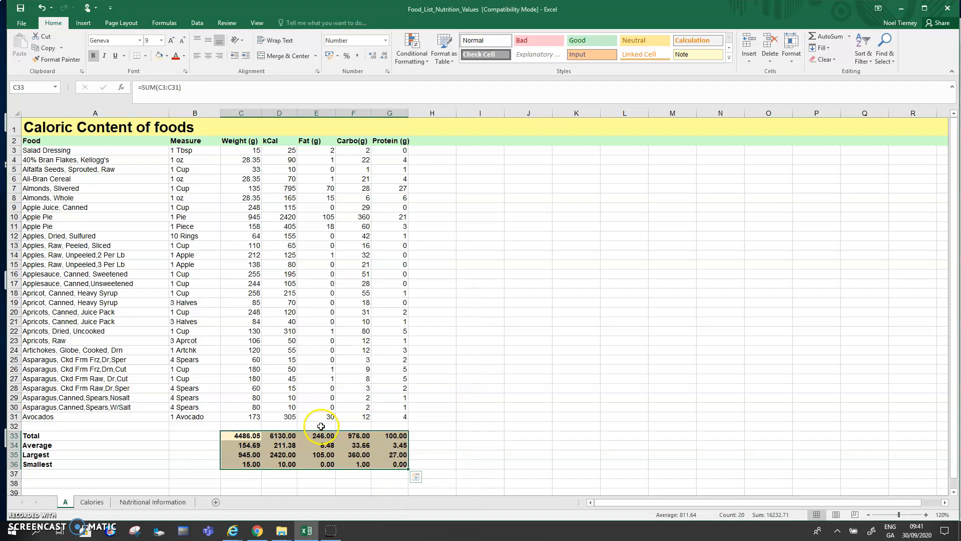
pyautogui.click(182, 426)
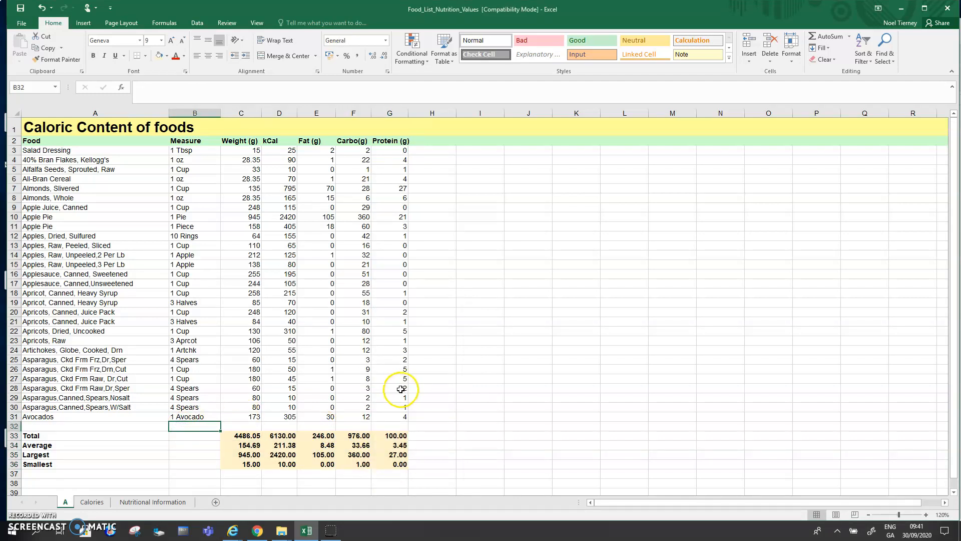